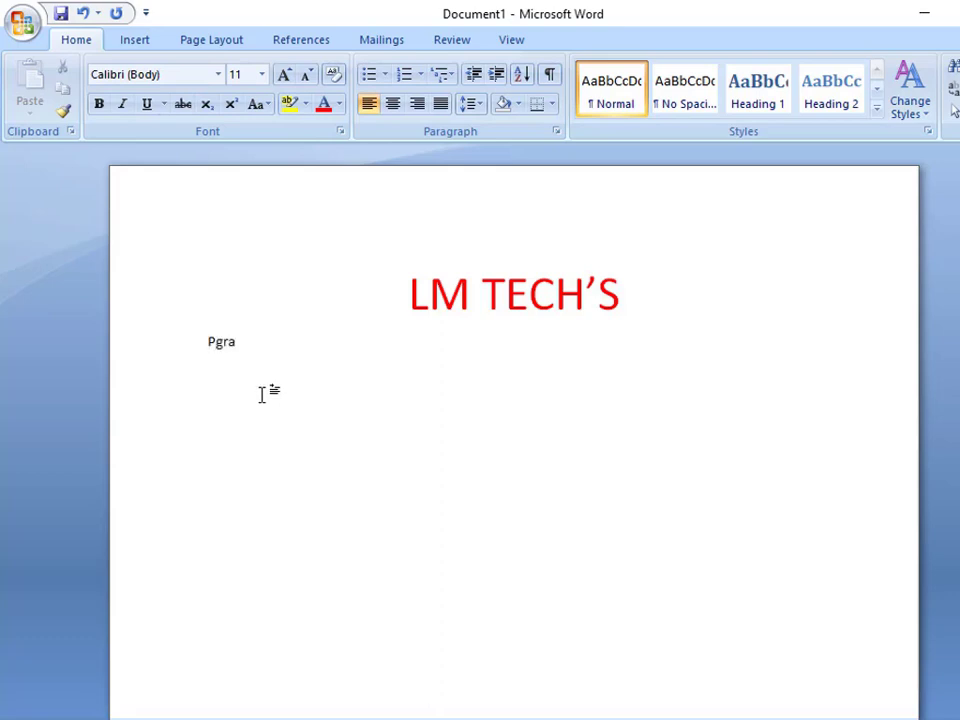
Replace the typo with 'Programming List', then list C, C++, Java, .Net and PHP on separate lines
key("BackSpace")
key("BackSpace")
key("BackSpace")
key("BackSpace")
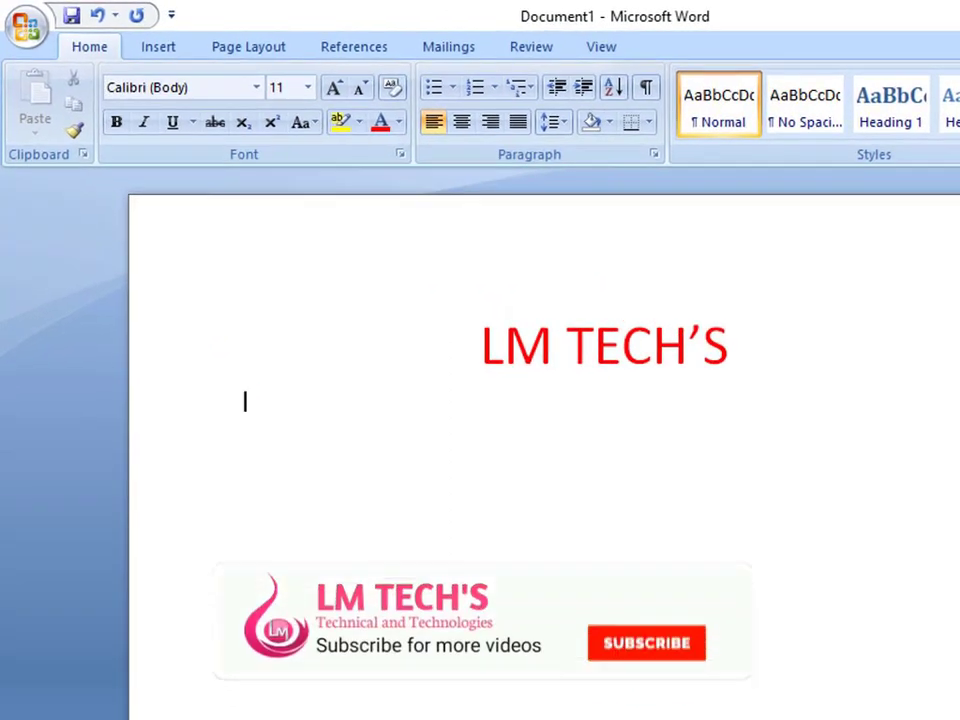
type("Pro")
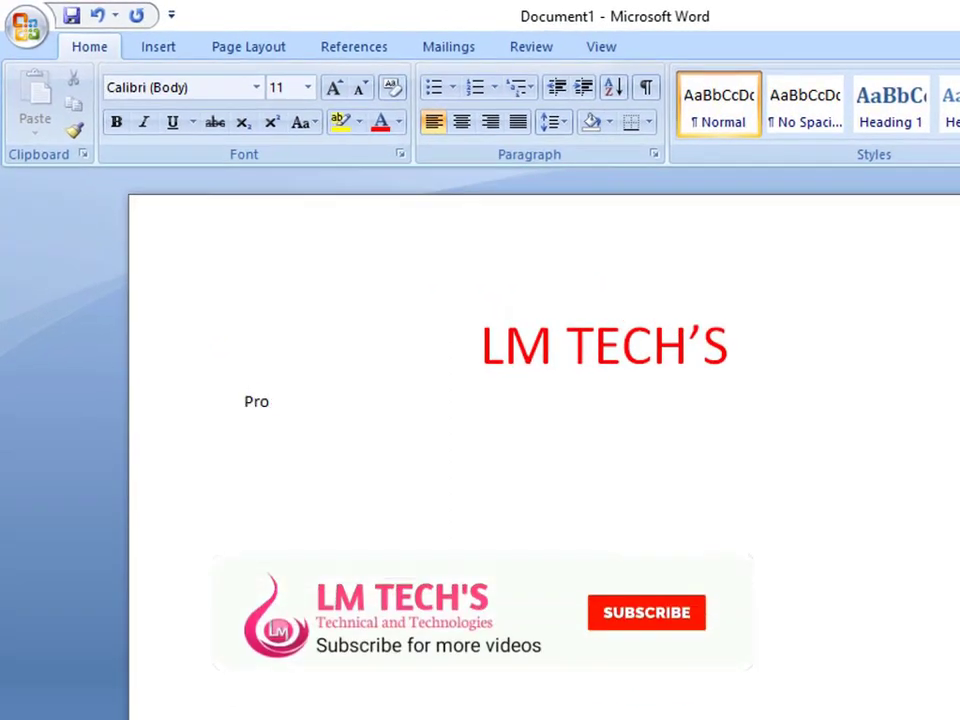
type("gramming List")
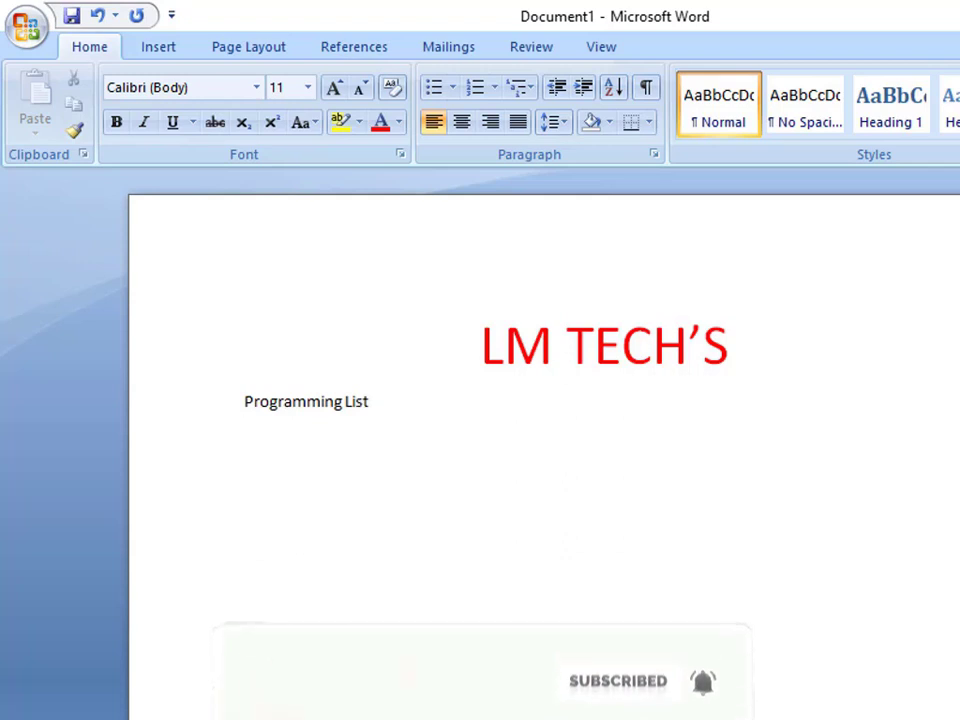
key("Return")
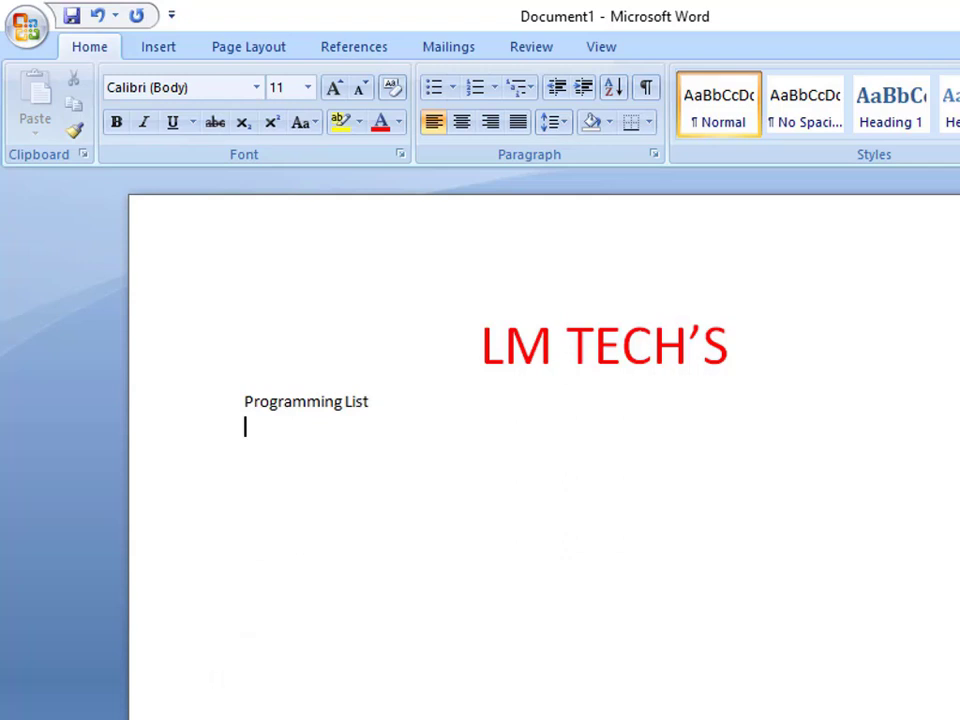
type("C")
key("Return")
type("C")
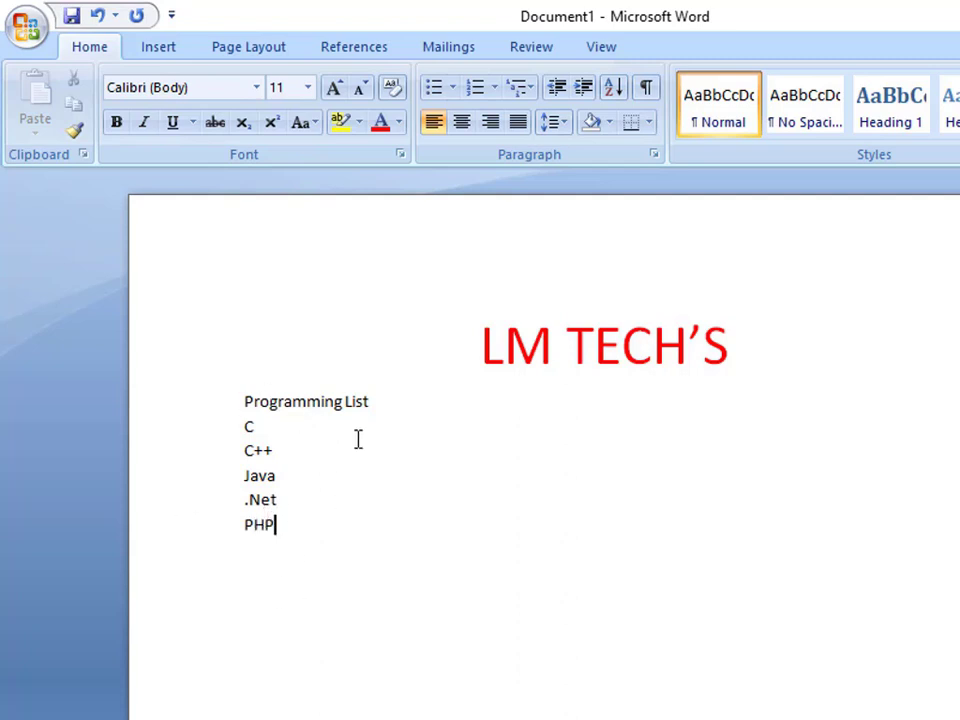
triple_click(313, 405)
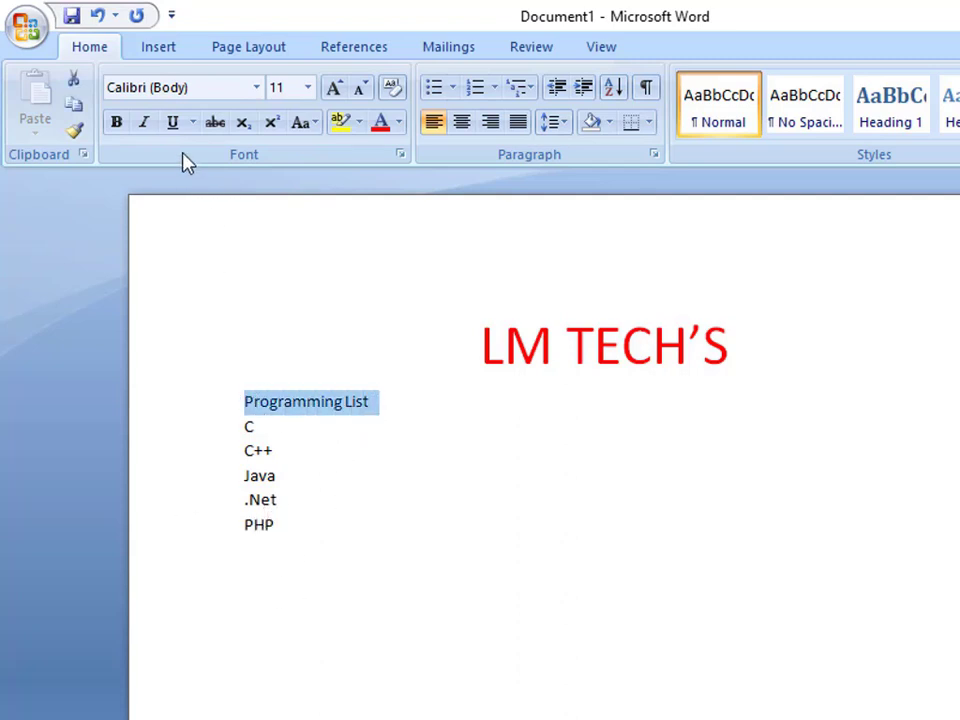
Underline 'Programming List' and format it in Akshar Unicode at size 16
left_click(174, 124)
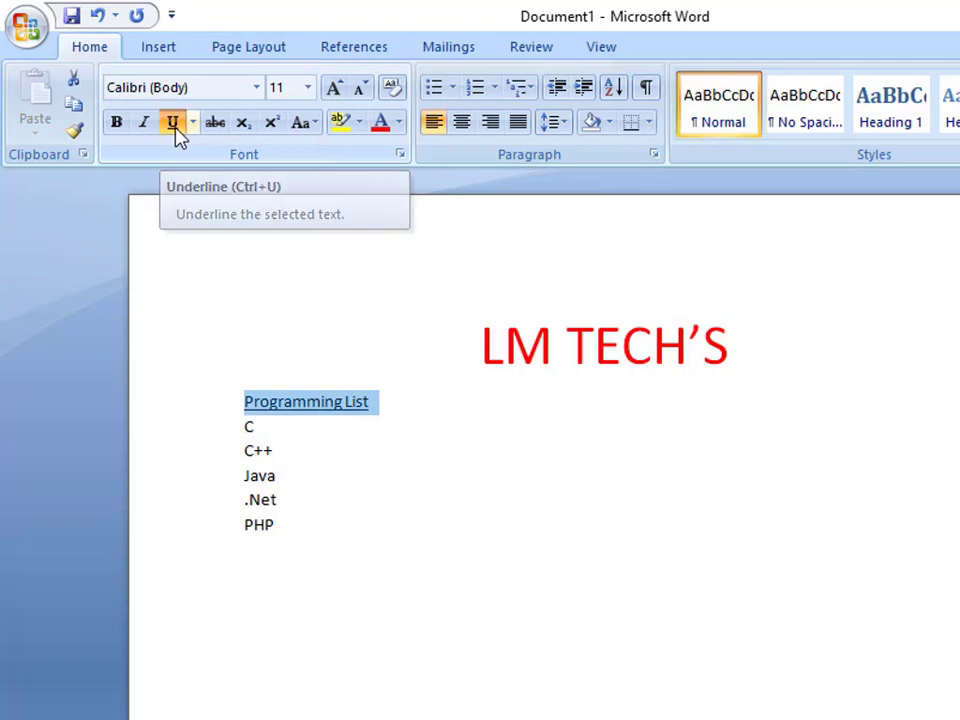
left_click(256, 92)
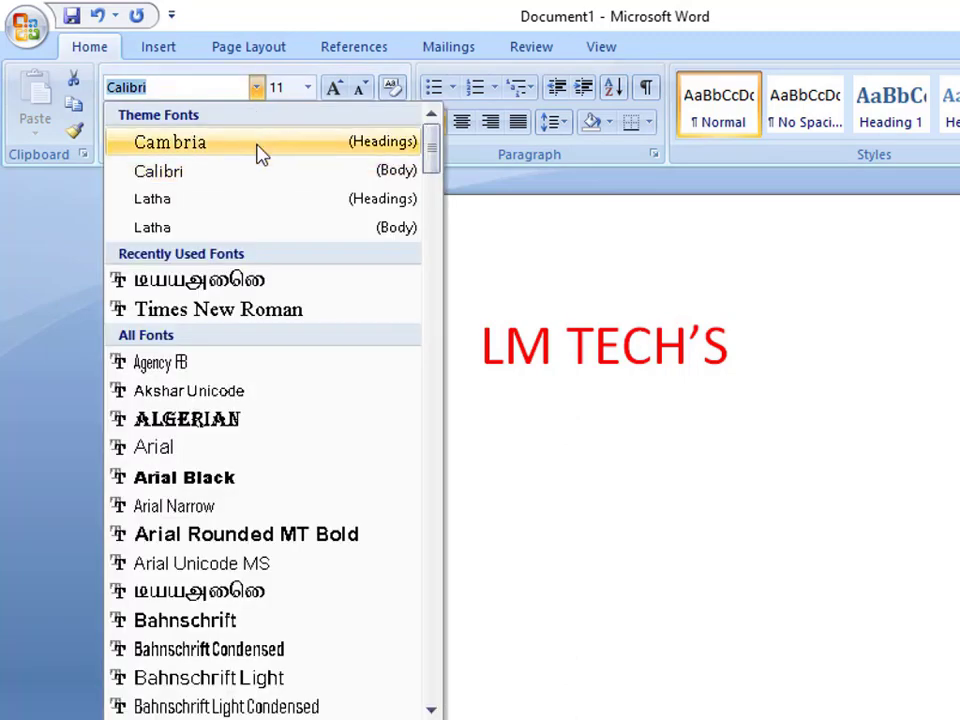
left_click(223, 392)
left_click(306, 90)
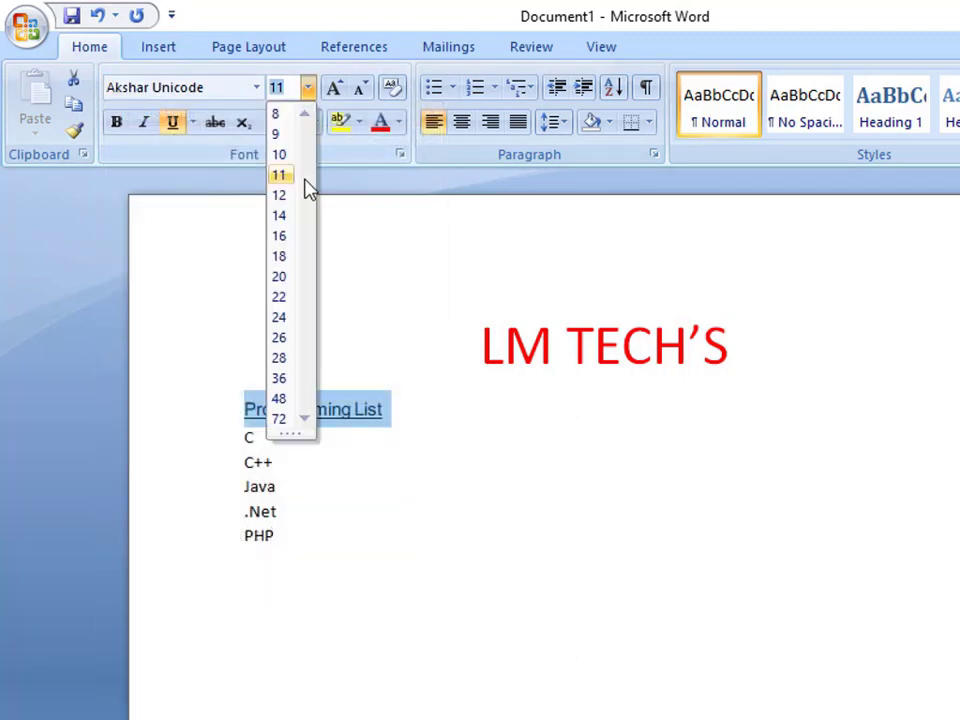
left_click(285, 238)
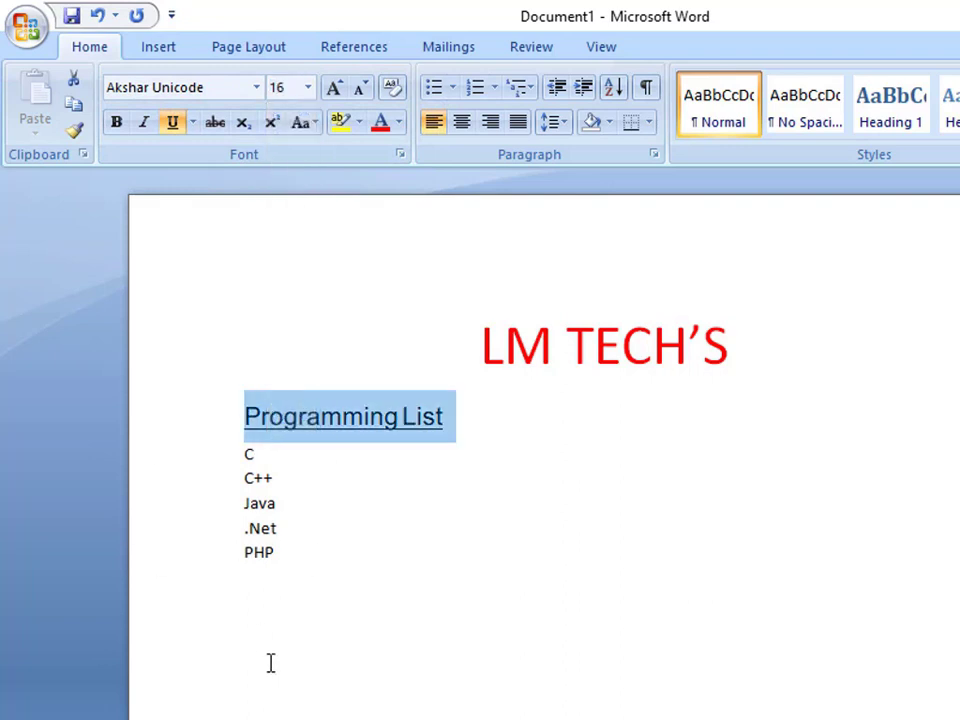
left_click(285, 562)
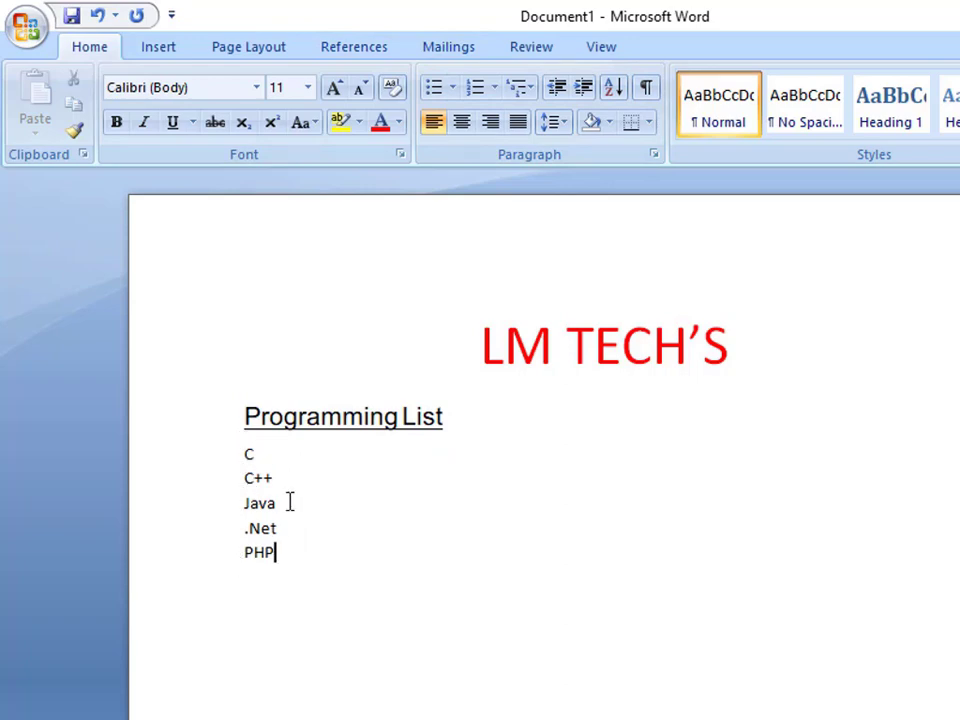
Apply the four-diamond bullet from the Bullet Library to the lines C through PHP
left_click_drag(264, 561, 225, 462)
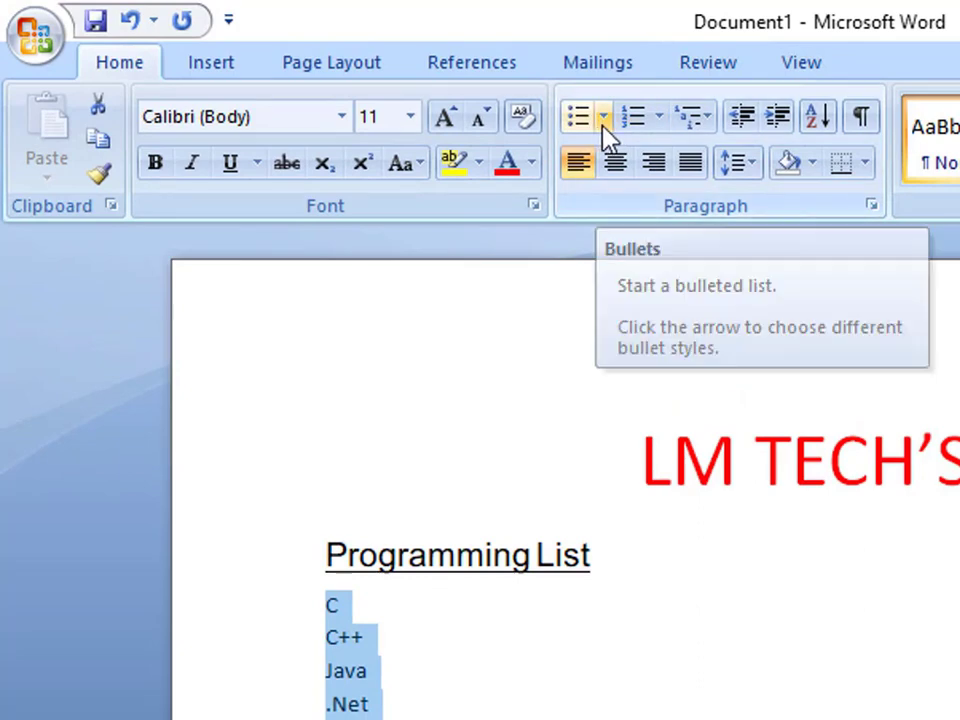
left_click(603, 125)
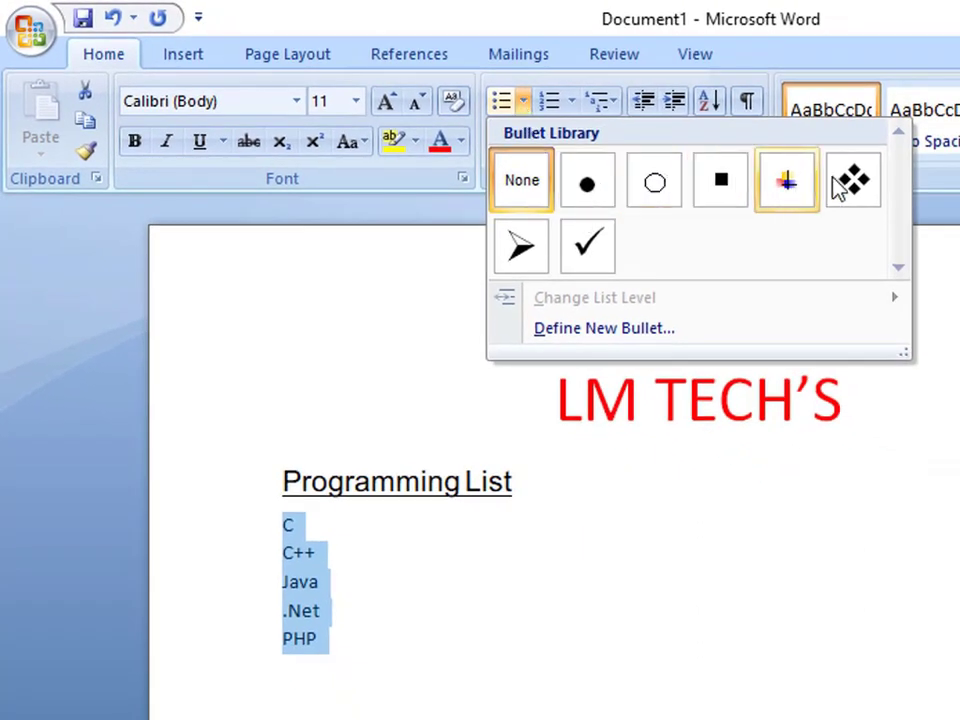
left_click(862, 184)
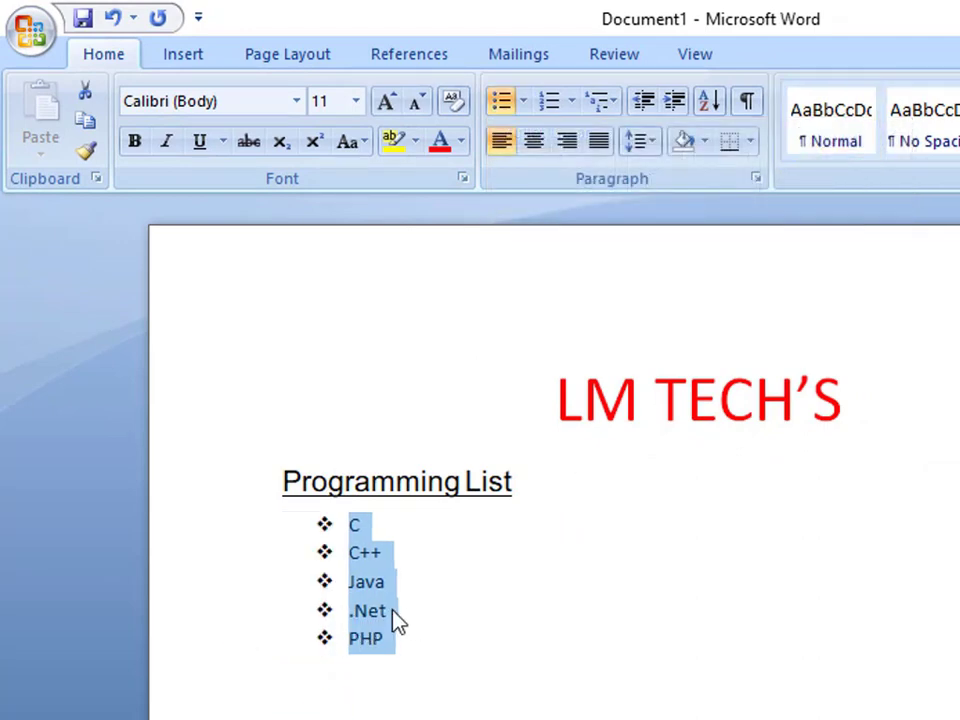
left_click(526, 106)
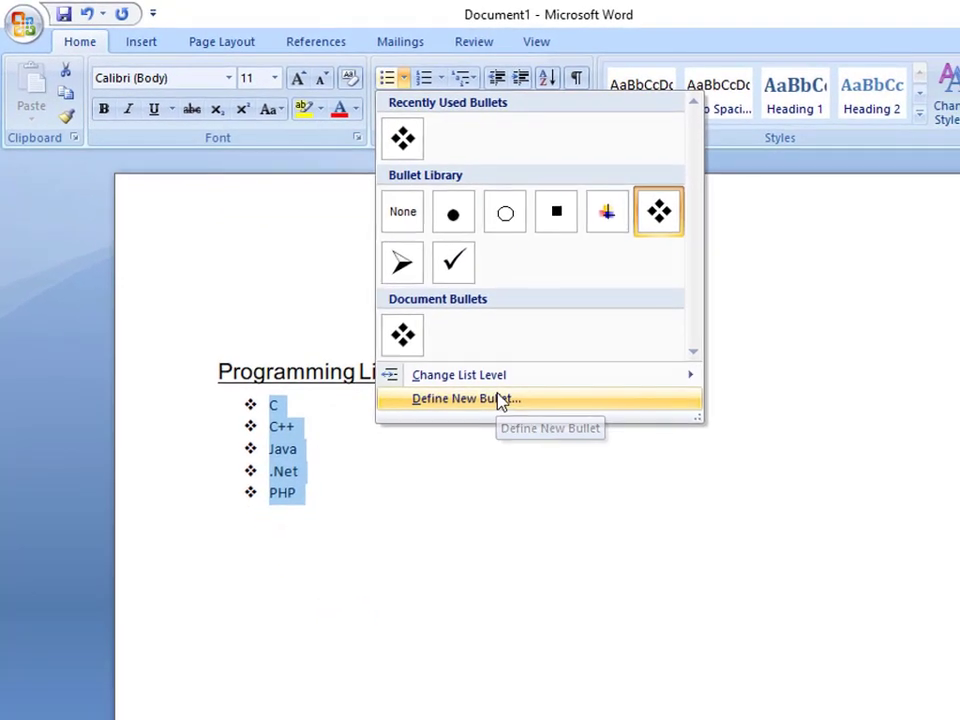
Define a new bullet from Wingdings character 156, the swirl symbol, for the language list
left_click(505, 399)
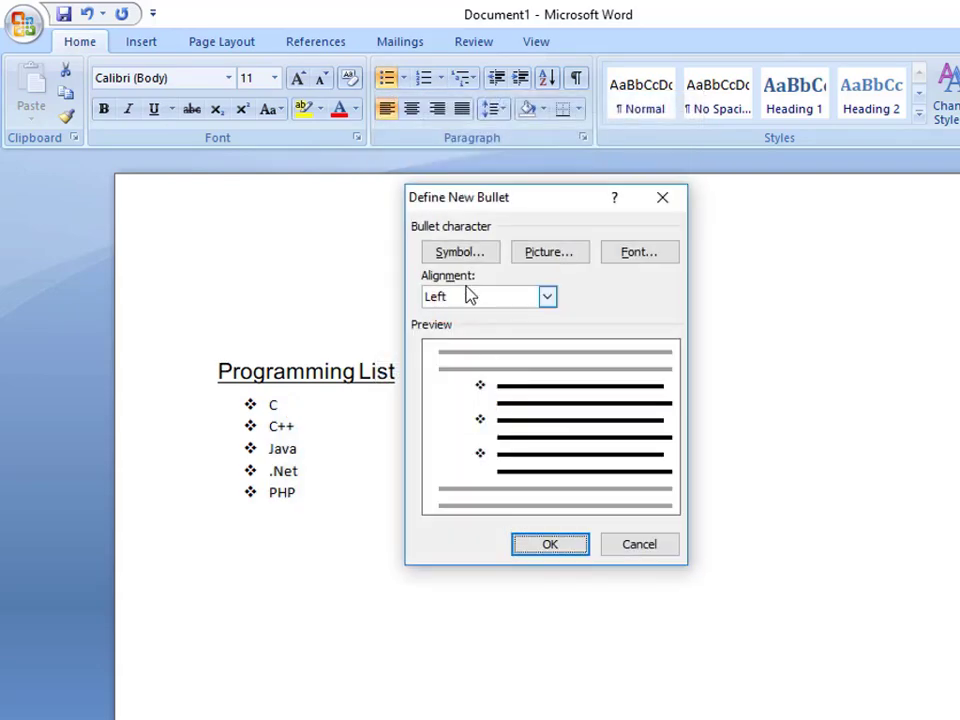
left_click(453, 252)
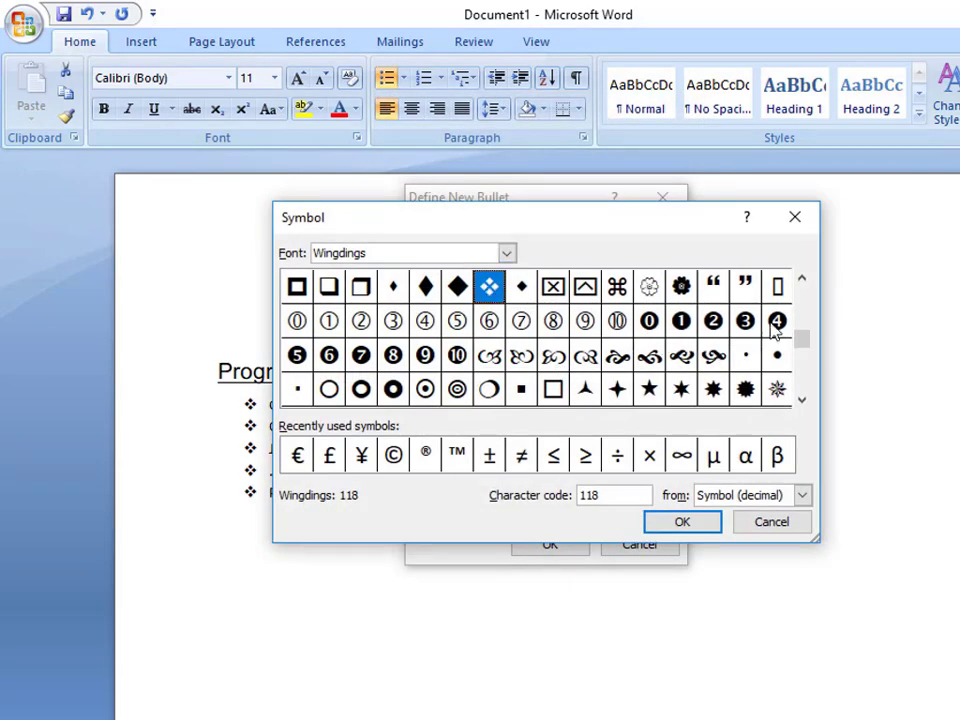
left_click_drag(805, 360, 805, 364)
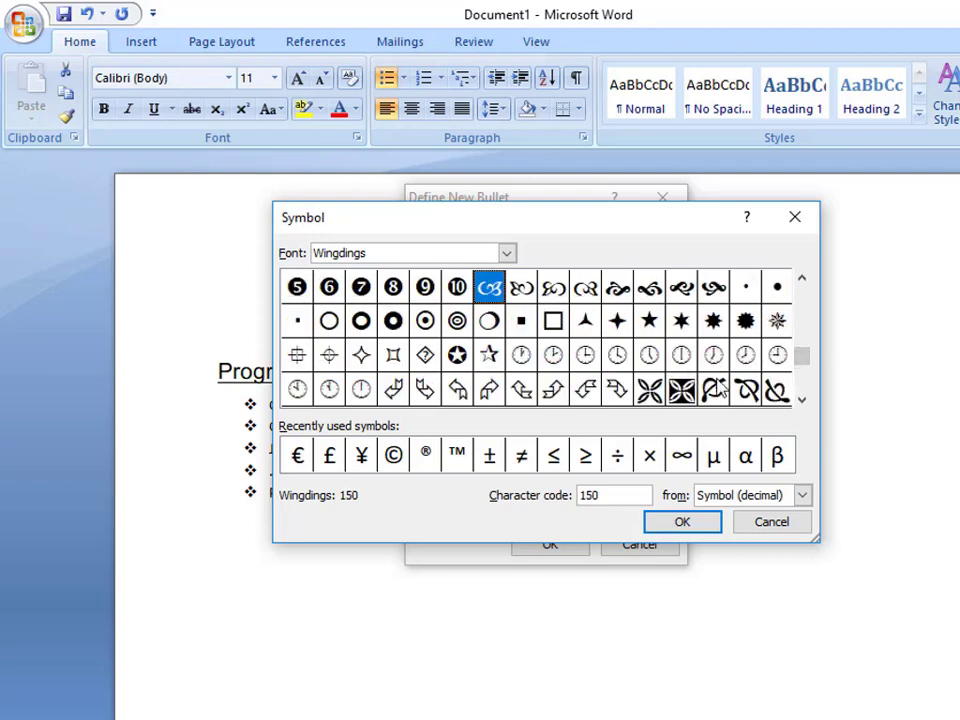
left_click(681, 288)
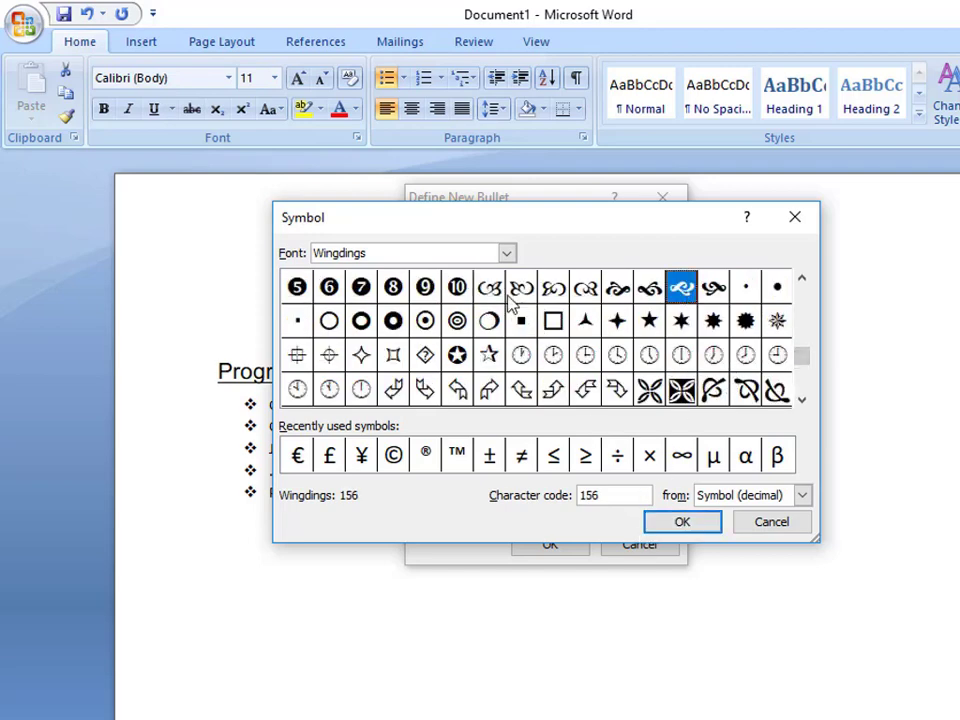
left_click(680, 523)
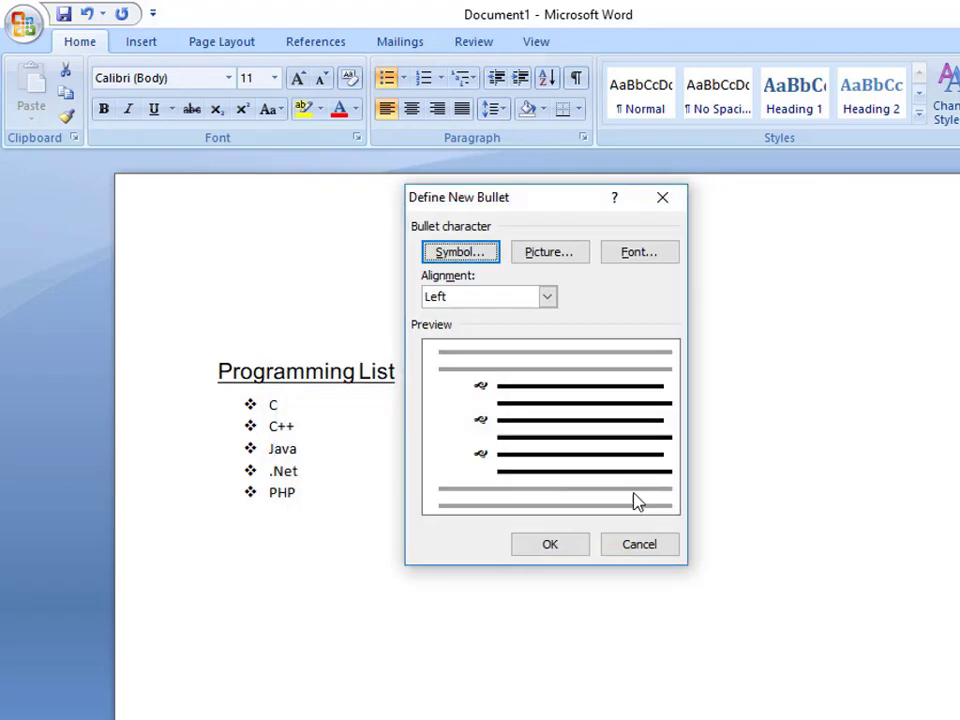
left_click(563, 547)
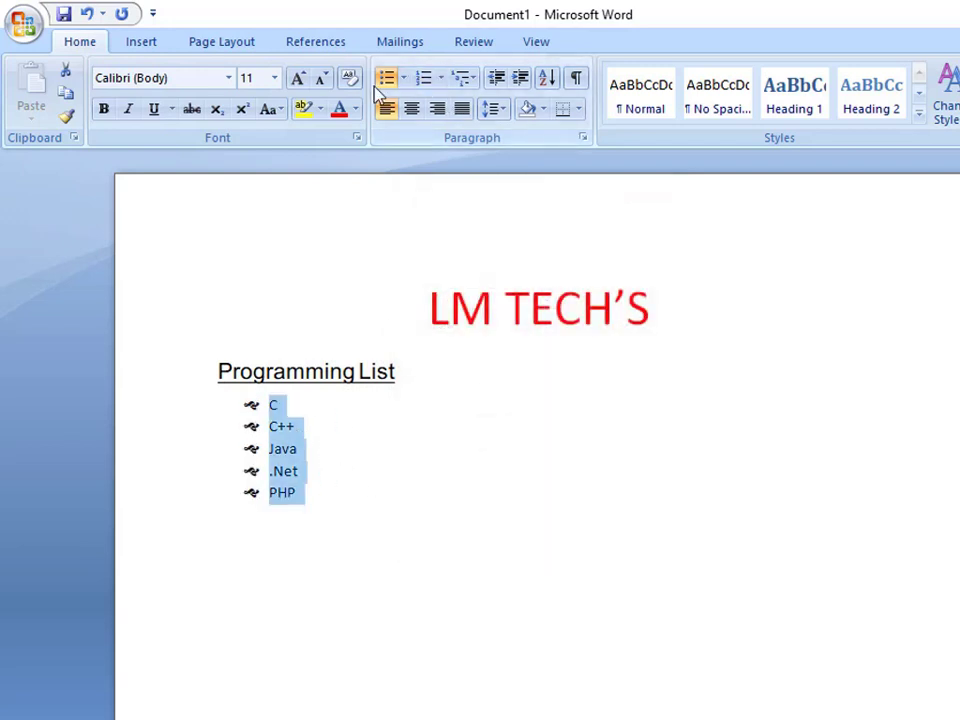
left_click(405, 85)
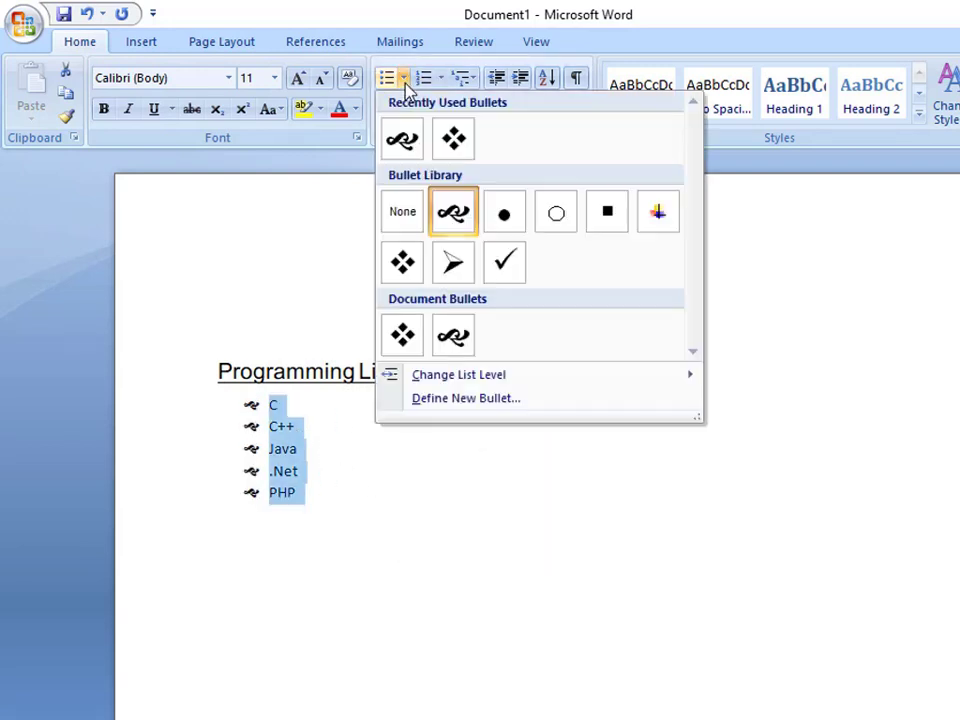
Define a new bullet using the first picture bullet, a small pink flower
left_click(466, 399)
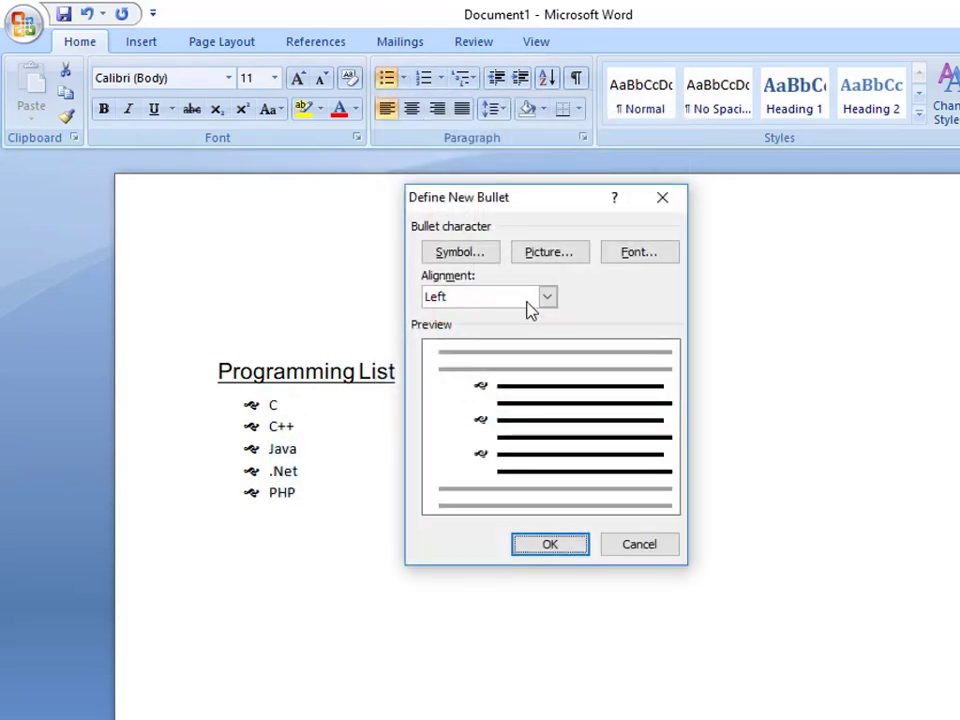
left_click(543, 254)
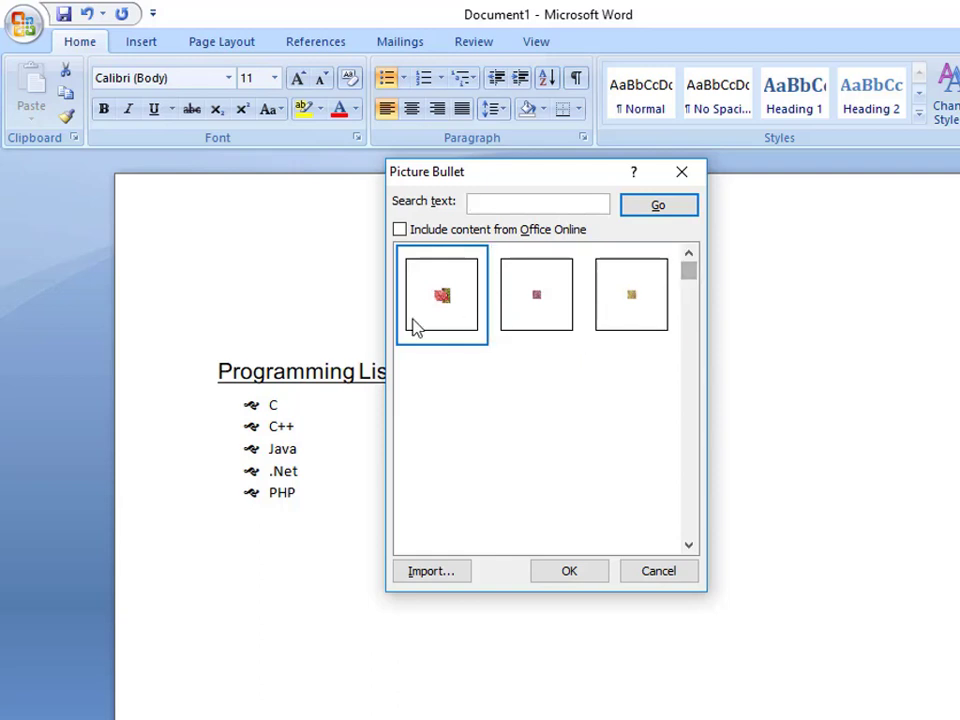
left_click(565, 580)
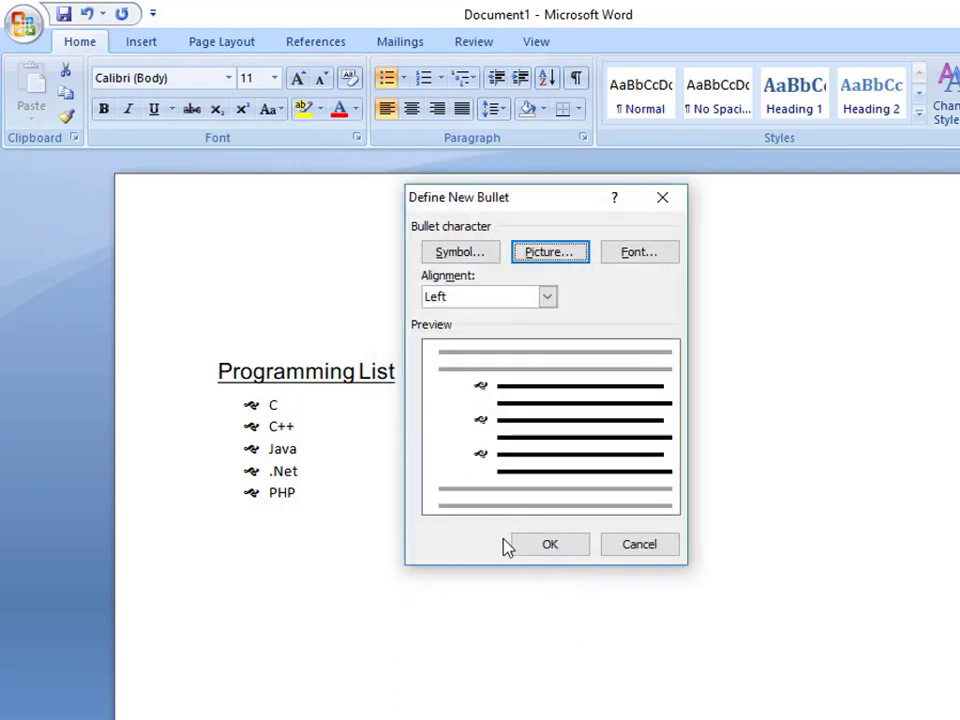
left_click(550, 545)
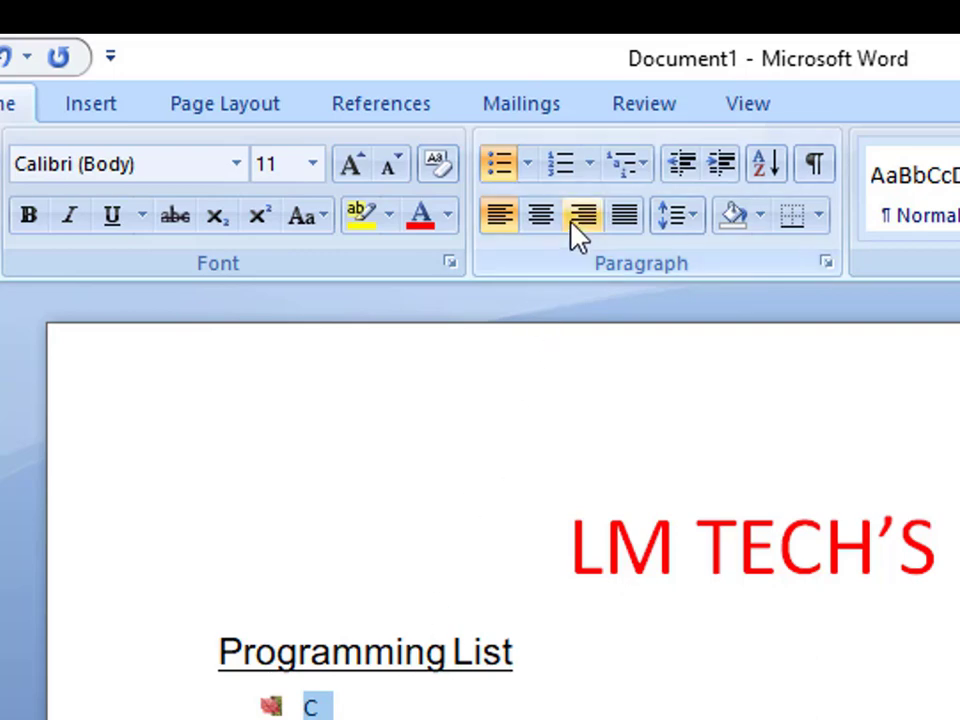
Apply the 1. 2. 3. format from the Numbering Library to the five languages
left_click(591, 163)
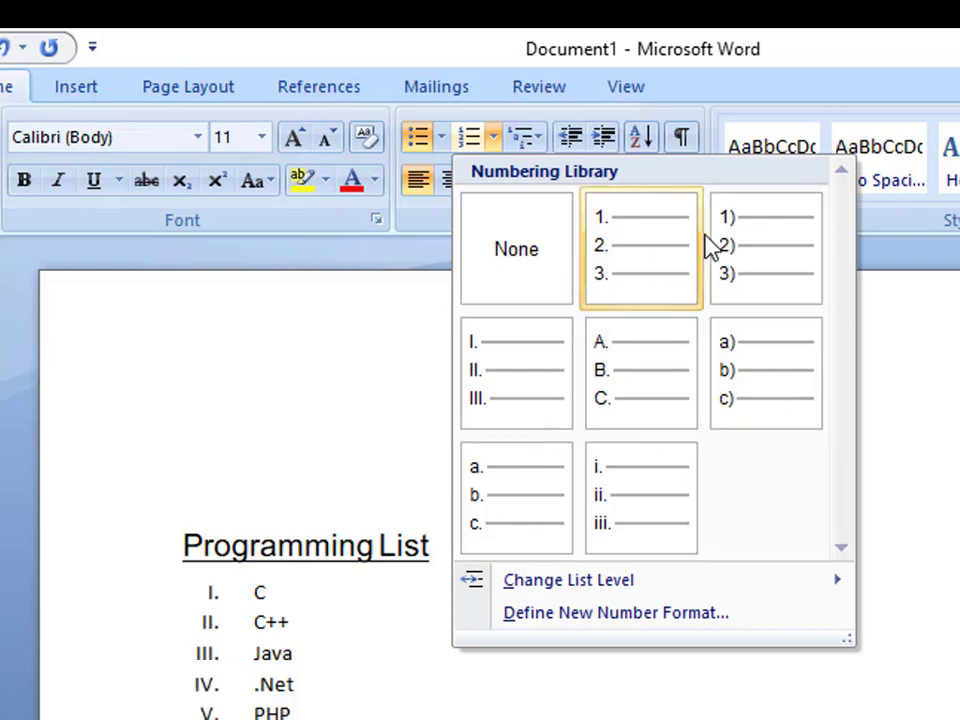
left_click(665, 255)
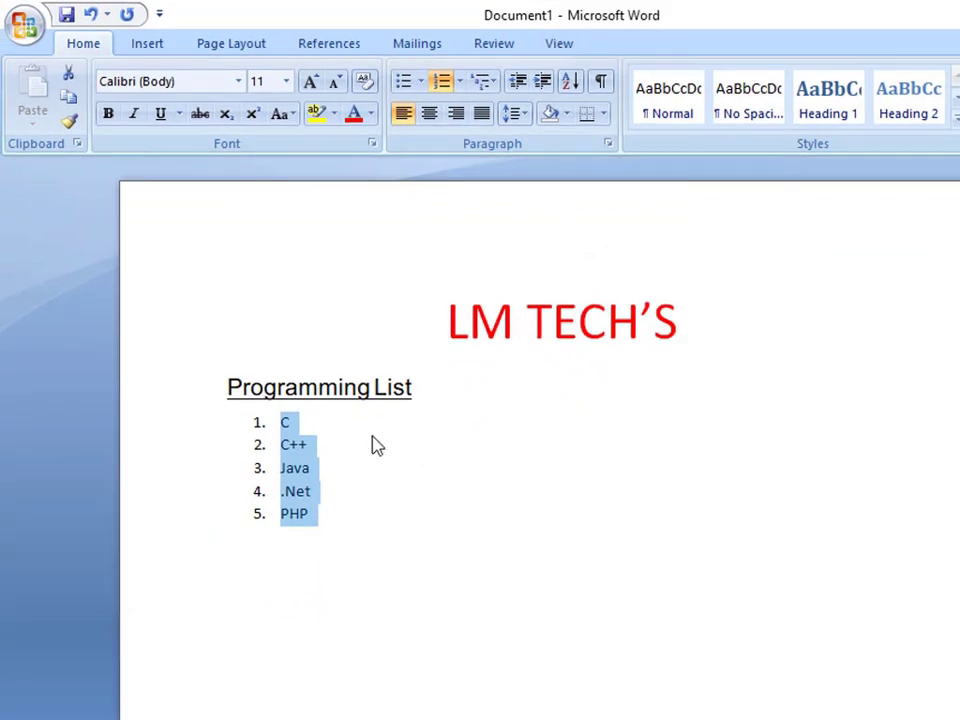
Add an indented sub-point under C reading 'C is structure oriented programming language'
left_click(347, 422)
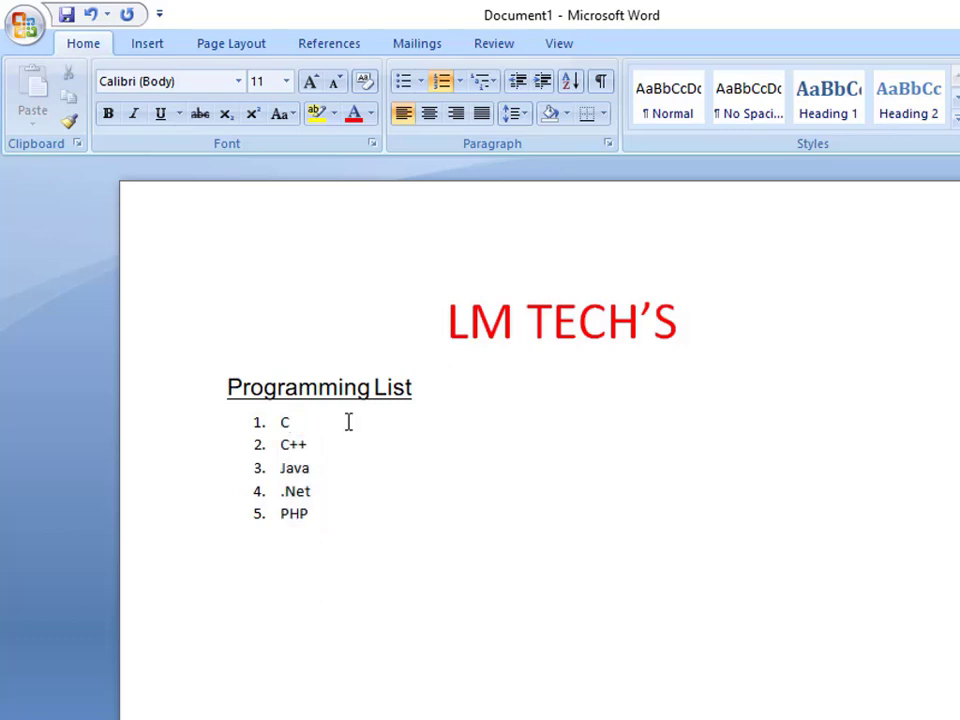
key("Return")
key("Tab")
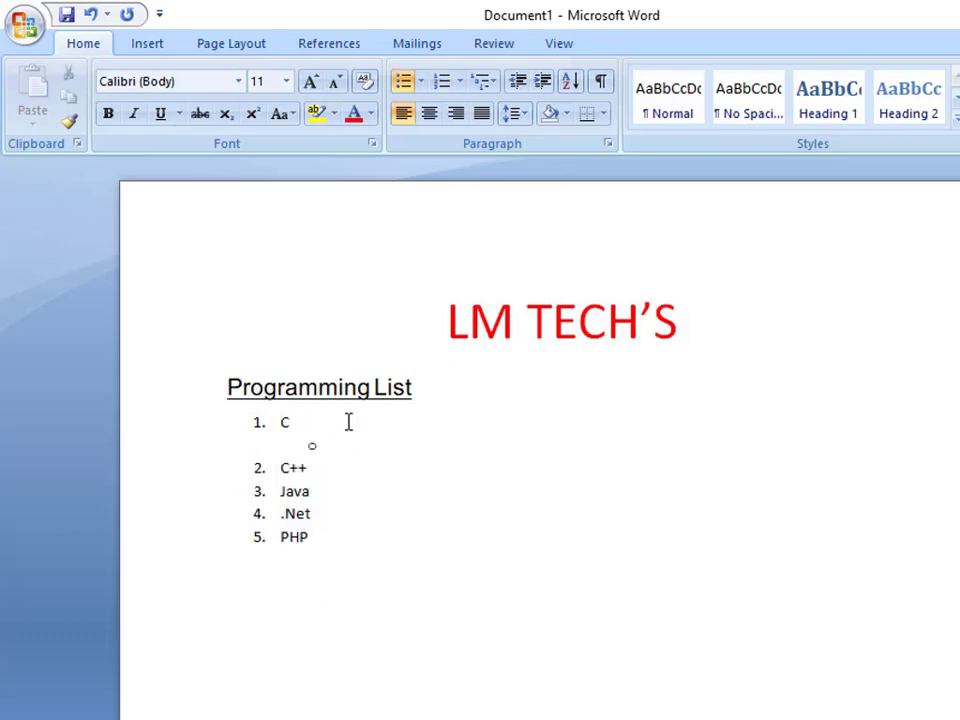
key("shift+Tab")
key("Tab")
type("C is struct")
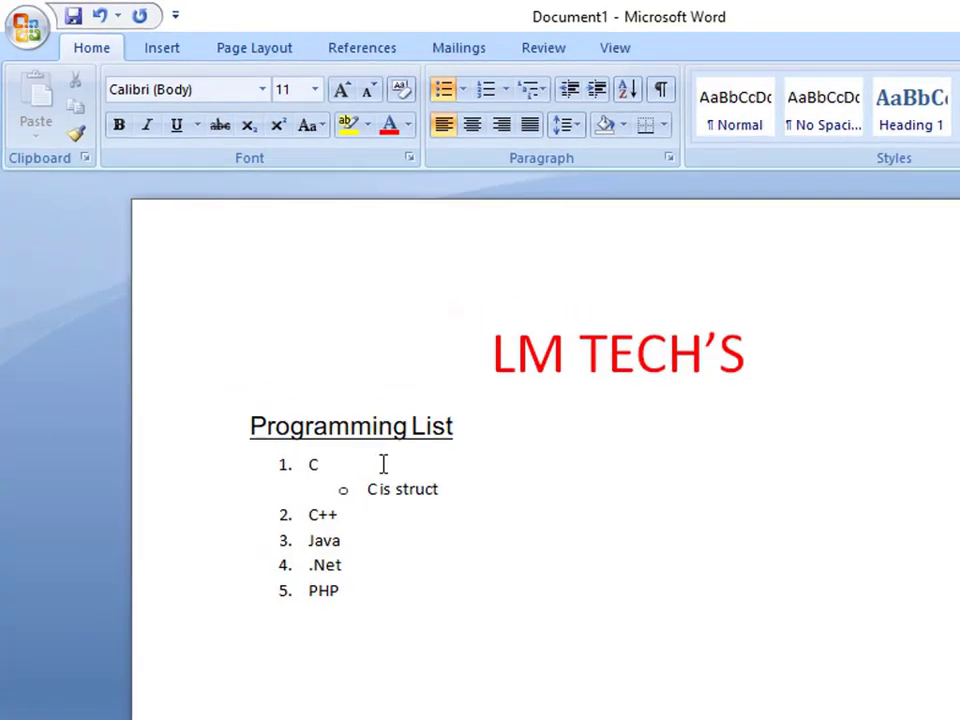
type("ure ori")
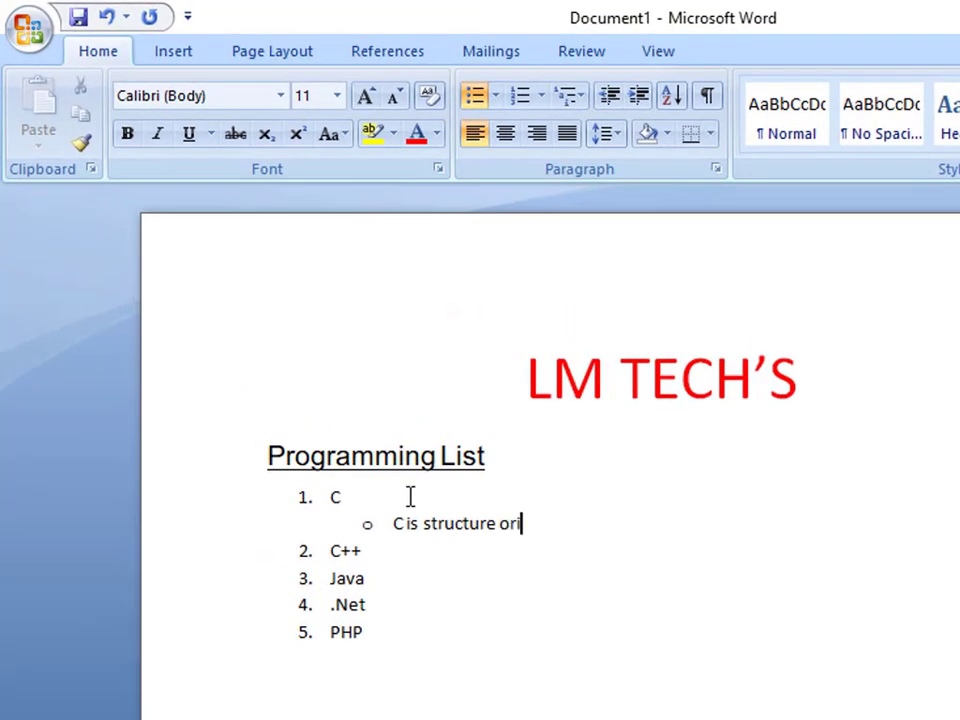
type("ented")
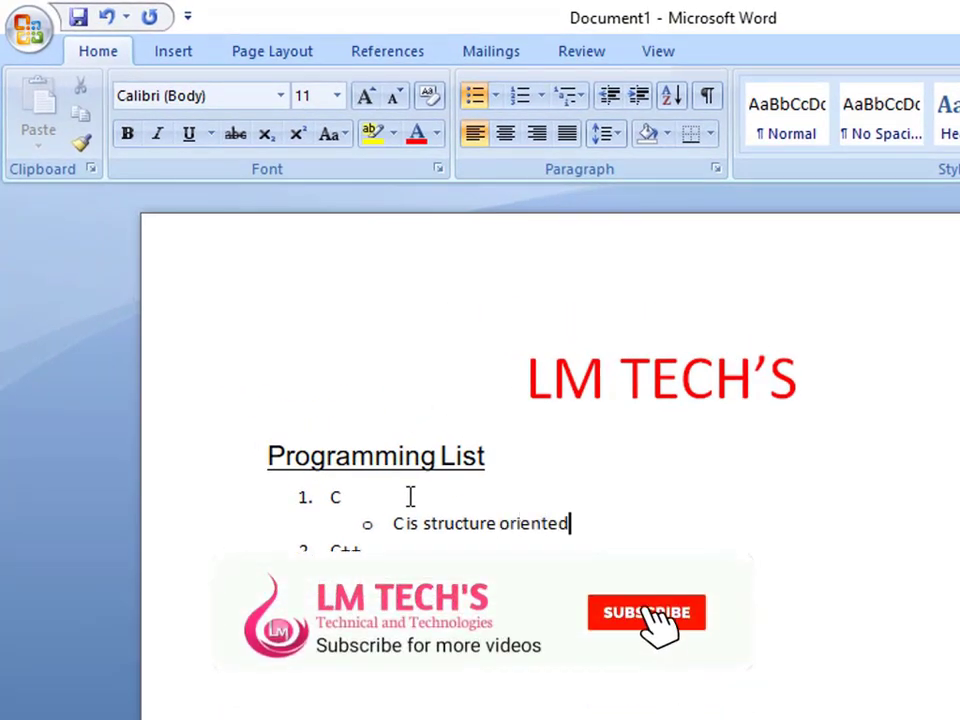
type(" program")
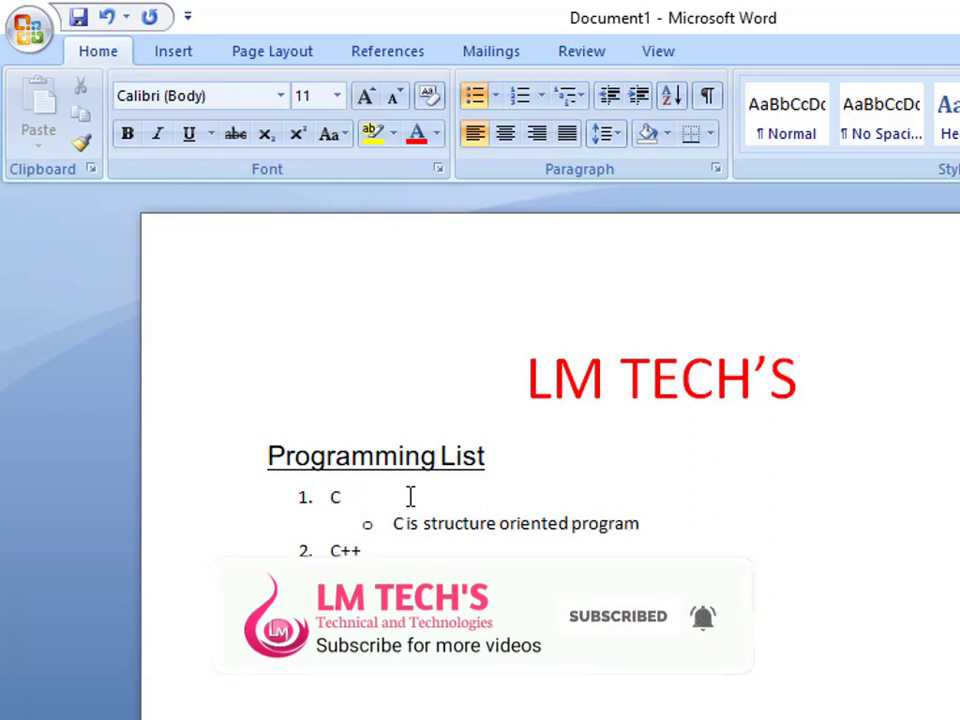
type("ming language")
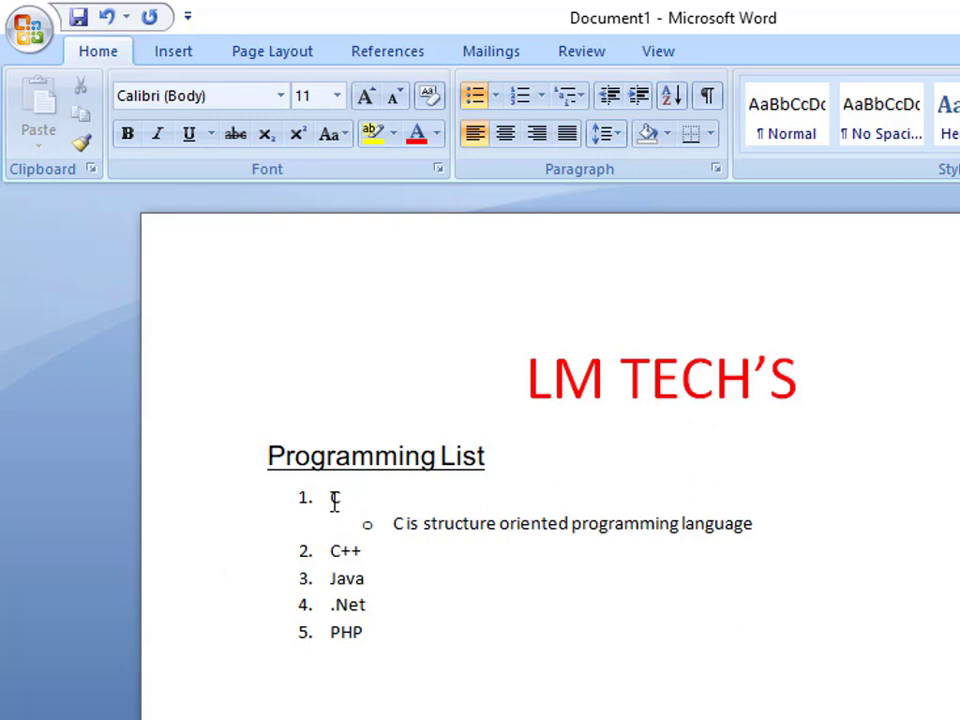
left_click(394, 527)
left_click_drag(394, 527, 870, 557)
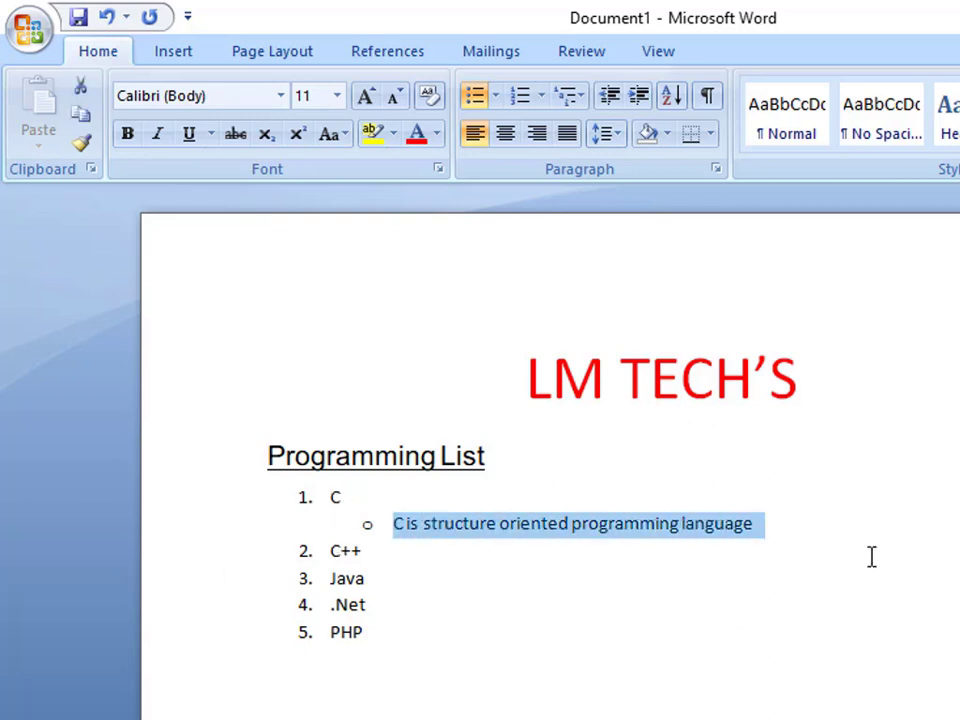
left_click(786, 540)
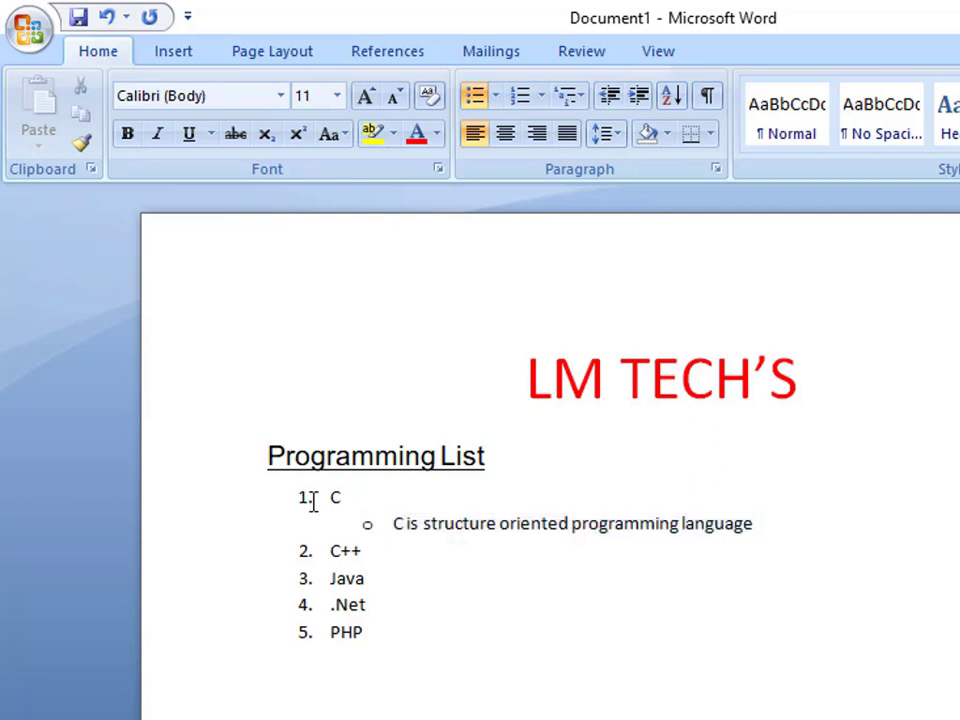
left_click(392, 525)
left_click_drag(338, 497, 331, 497)
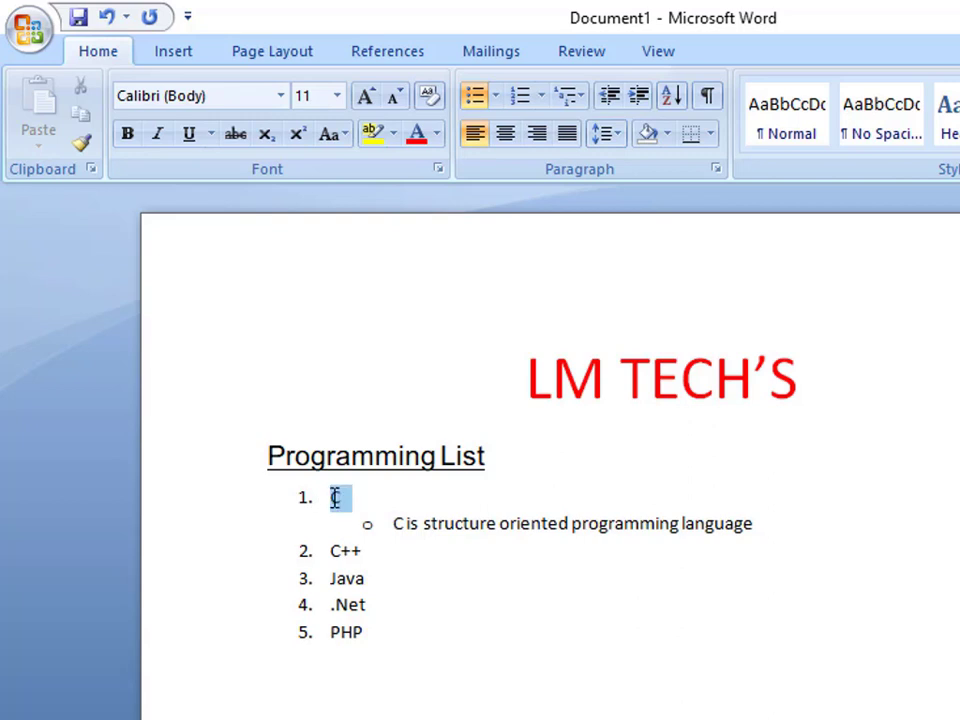
left_click(394, 525)
left_click_drag(303, 497, 366, 508)
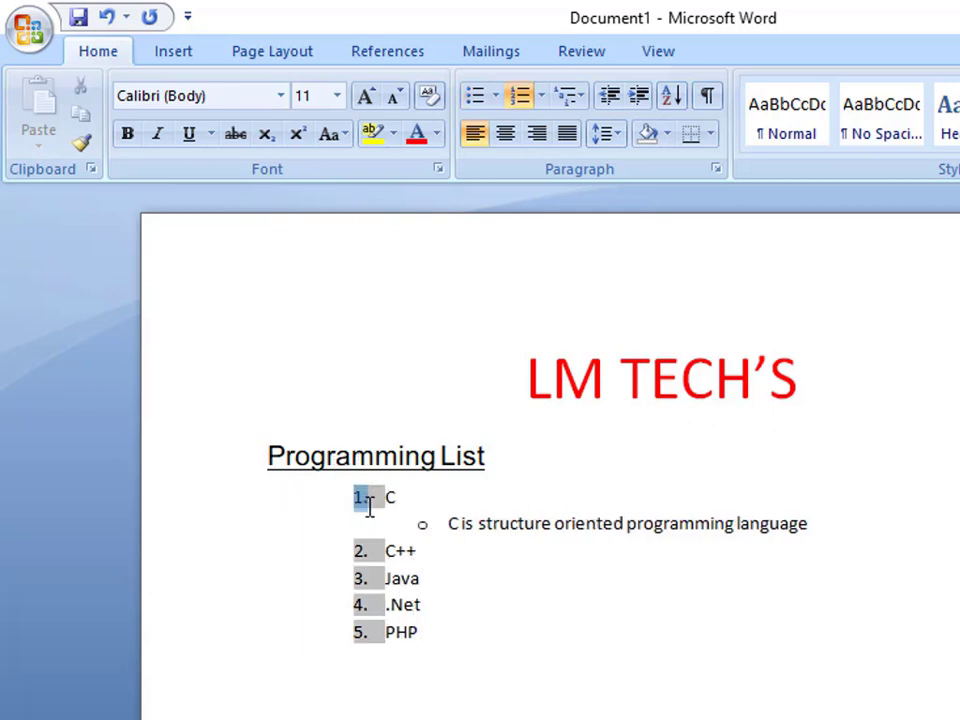
key("ctrl+z")
Apply a bulleted multilevel list style to item C and its description line
left_click_drag(762, 522, 298, 495)
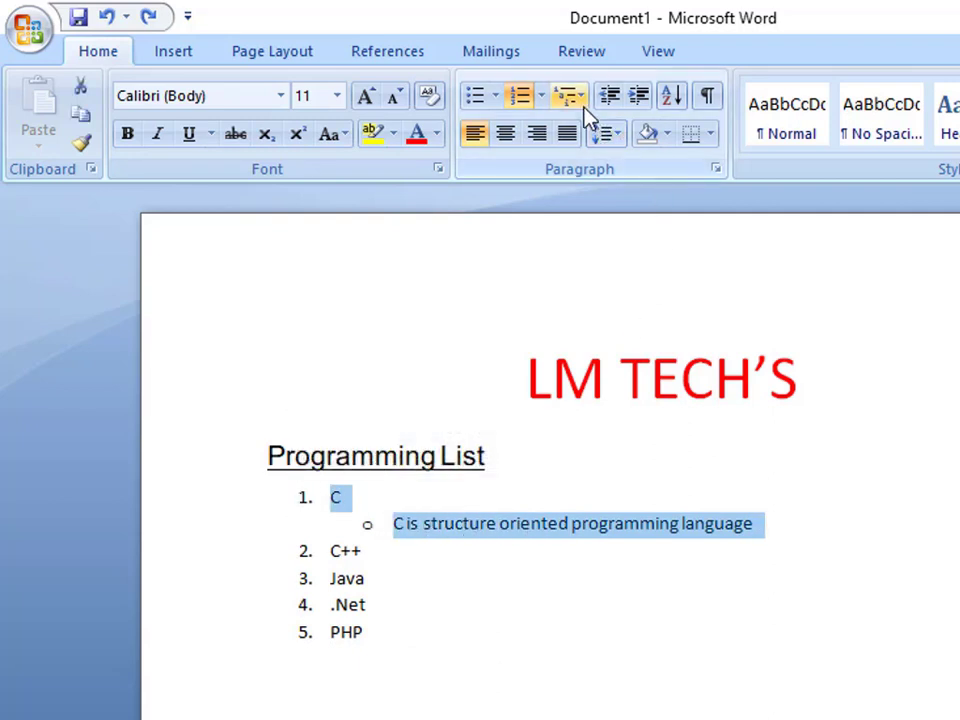
left_click(583, 106)
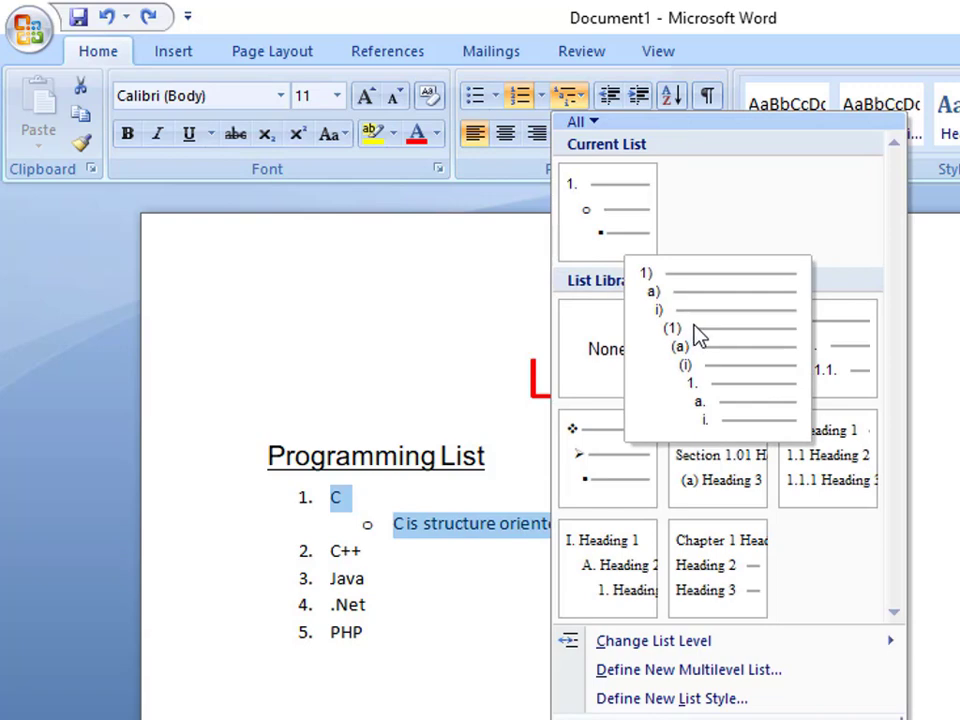
left_click(584, 480)
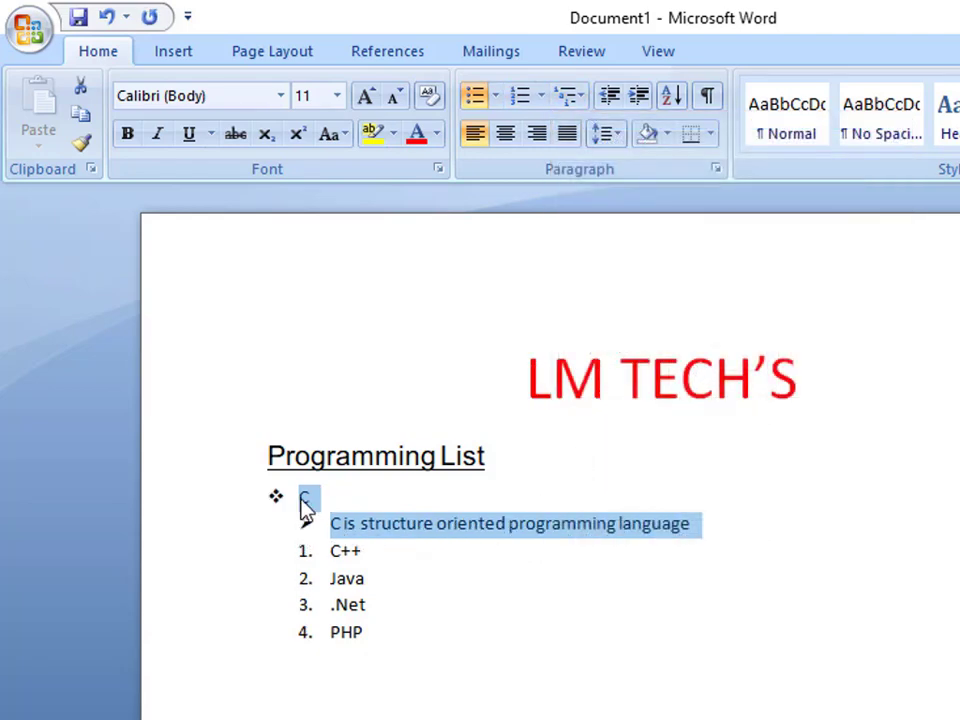
left_click(326, 524)
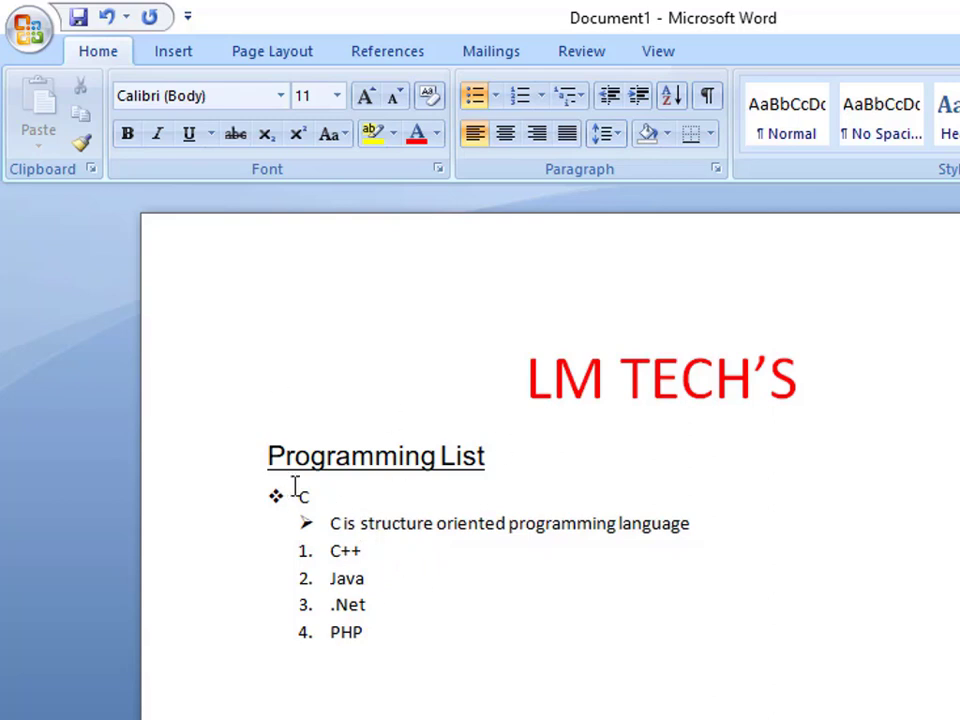
Add an empty bullet line one level below the C description
left_click(716, 519)
key("Return")
key("Tab")
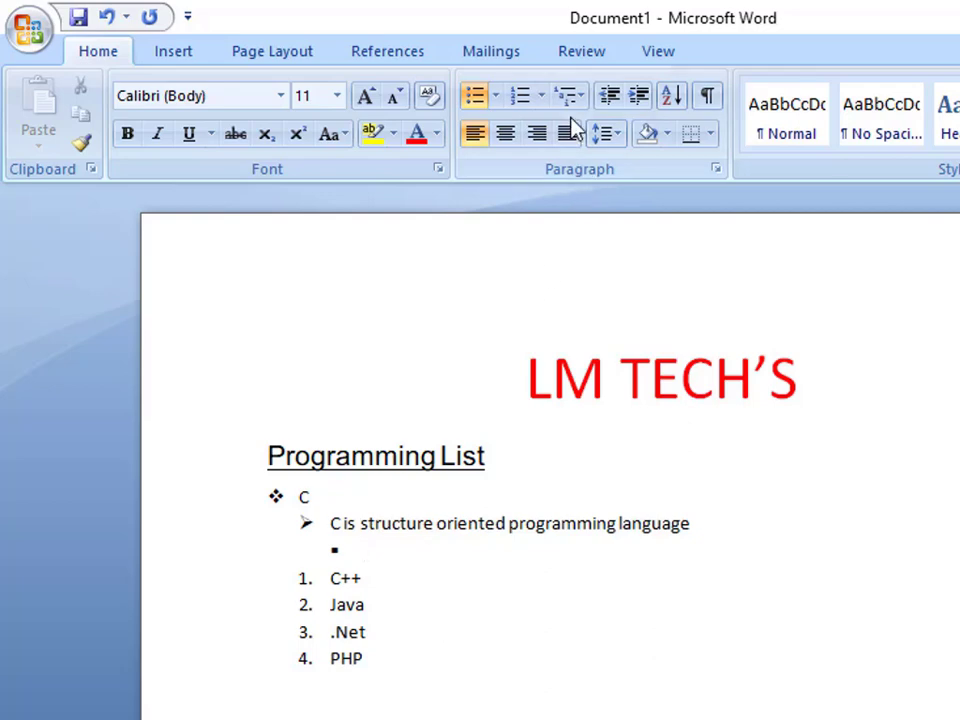
left_click(414, 658)
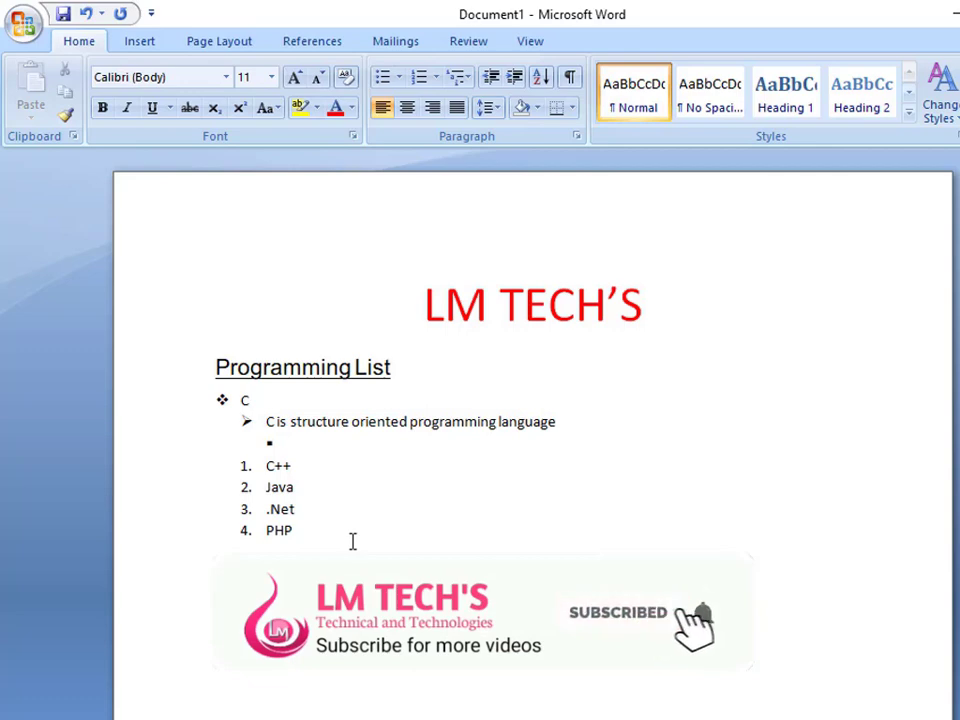
Generate three sample paragraphs with =rand() after the list
type(")")
key("Return")
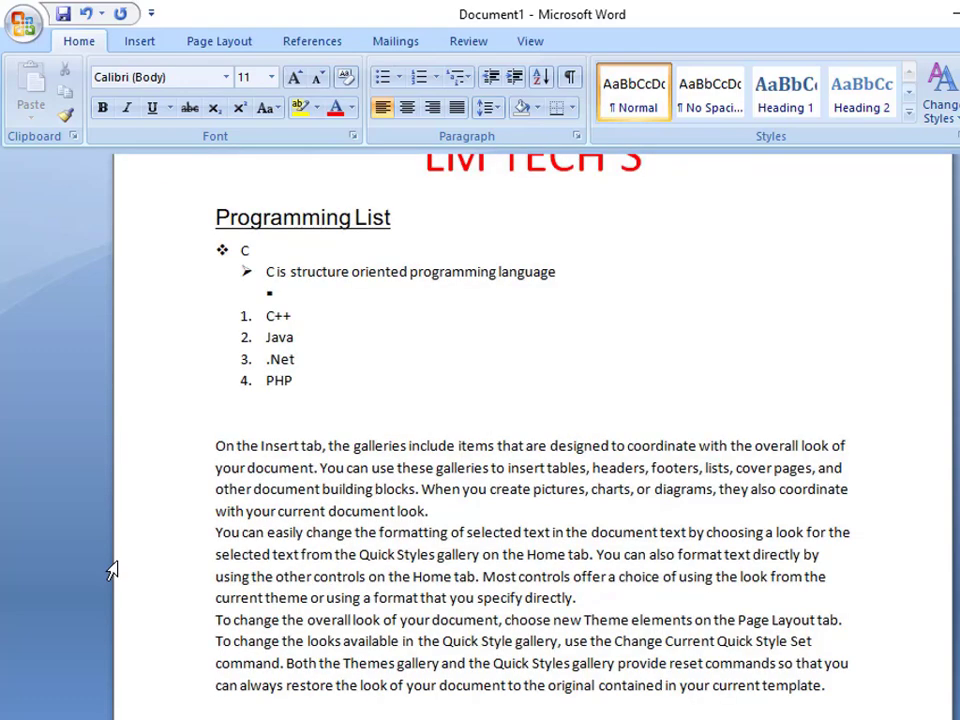
left_click(215, 447)
key("Tab")
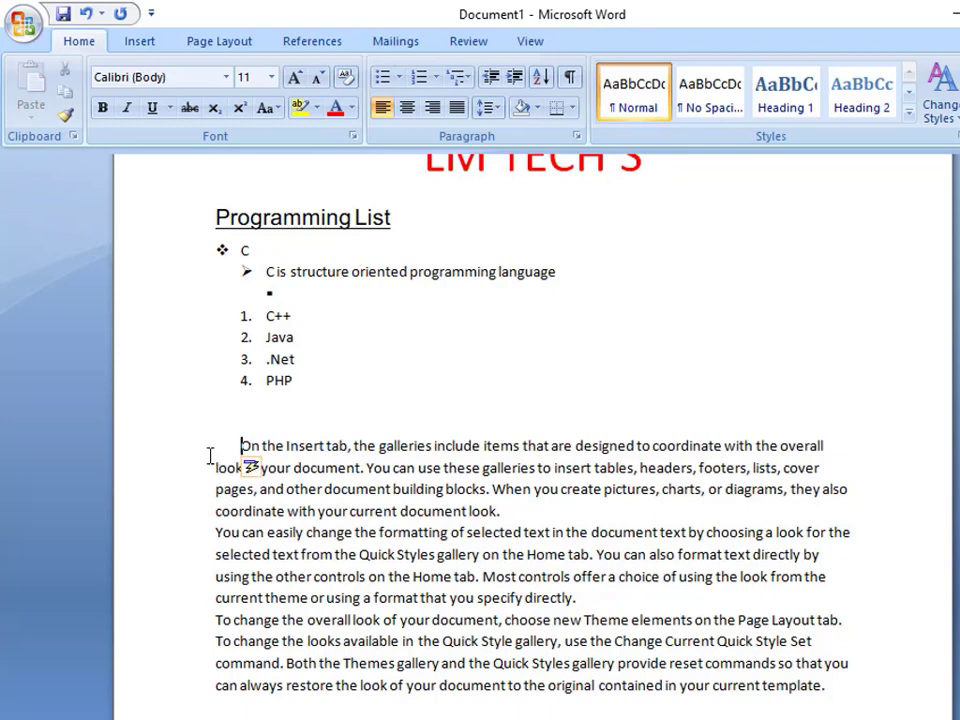
key("BackSpace")
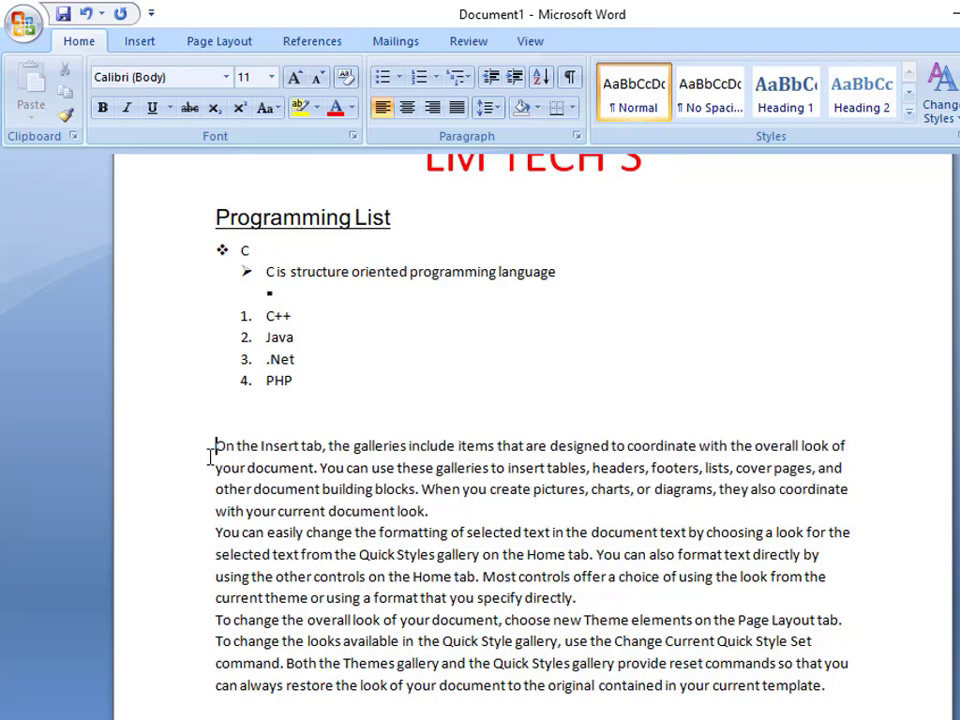
Indent the 'On the Insert tab' paragraph one step from the left margin
left_click(513, 79)
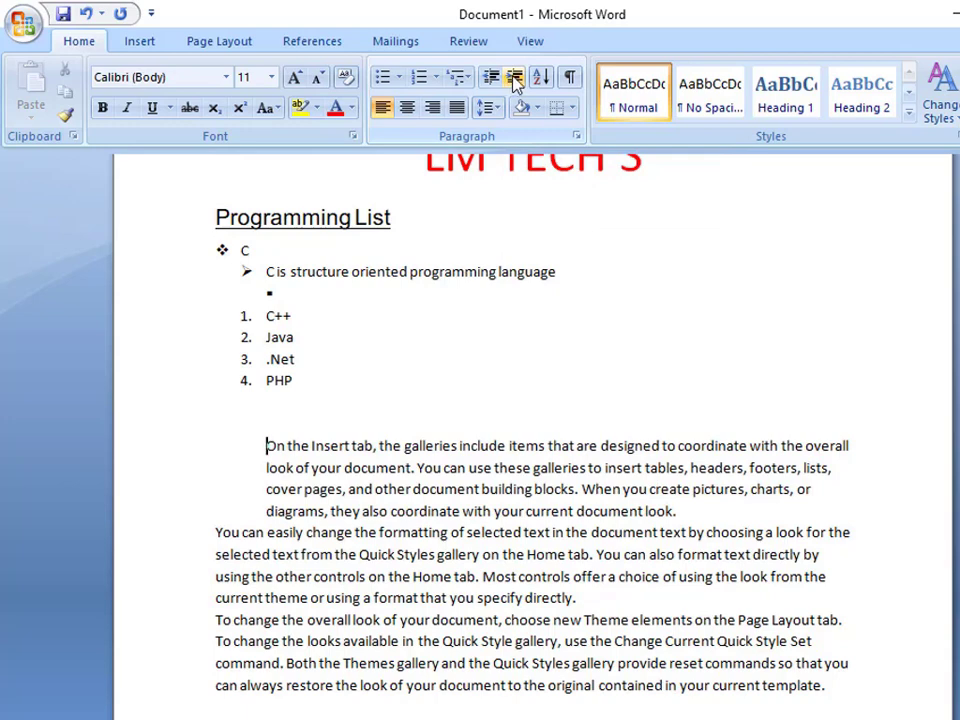
left_click(514, 80)
left_click(514, 80)
left_click(514, 80)
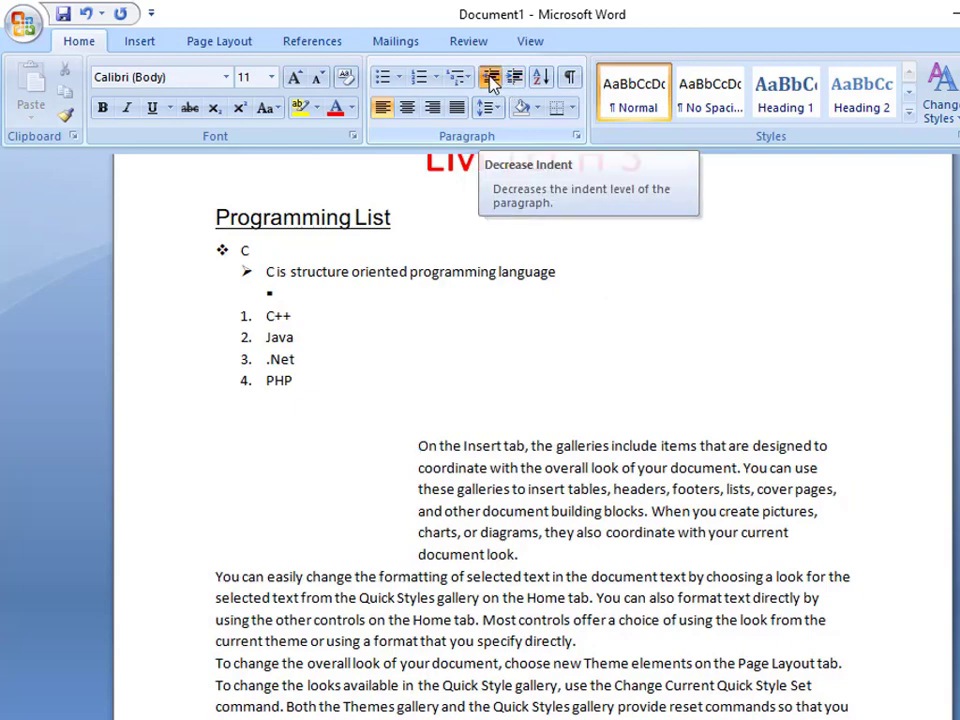
left_click(491, 80)
left_click(491, 80)
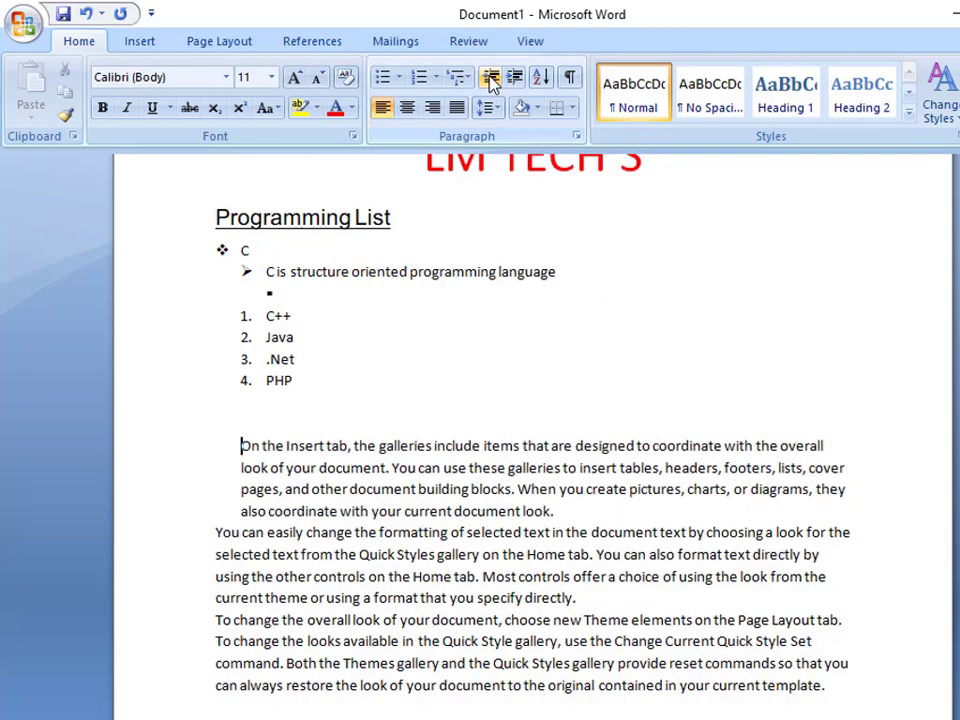
left_click(334, 384)
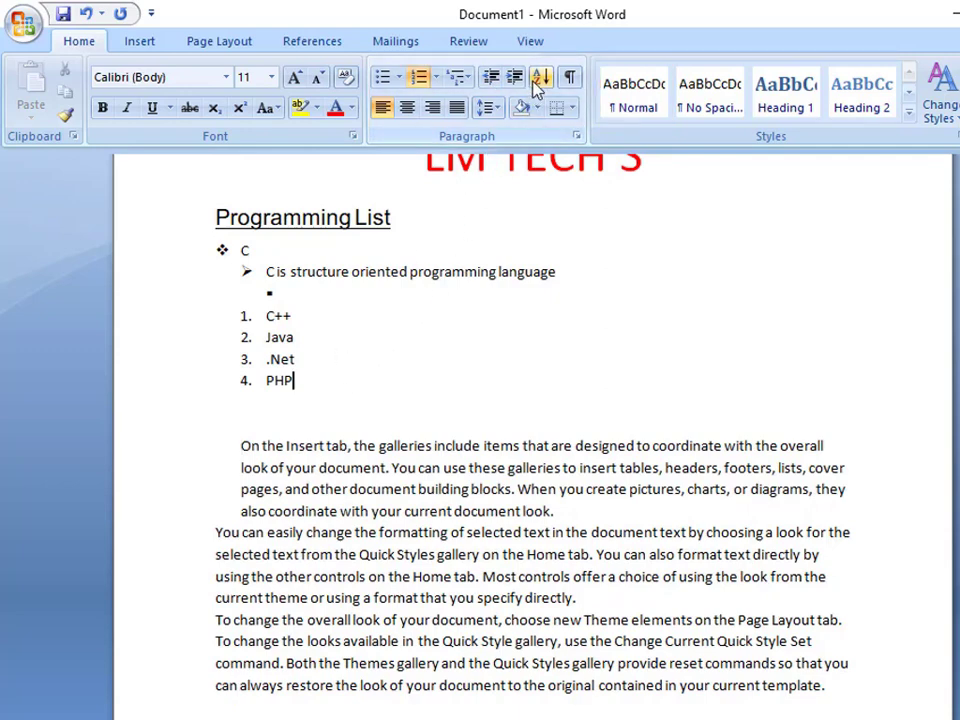
Delete the C line, its description and the empty bullet so the list starts at 1. C++
left_click(295, 295)
left_click(222, 280)
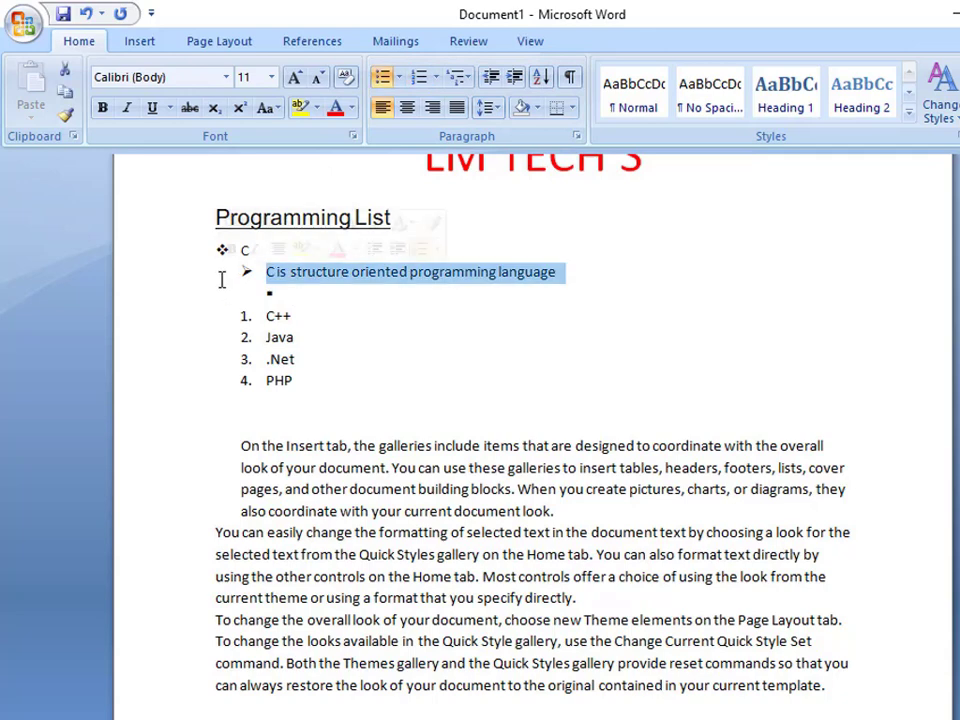
key("Delete")
key("Delete")
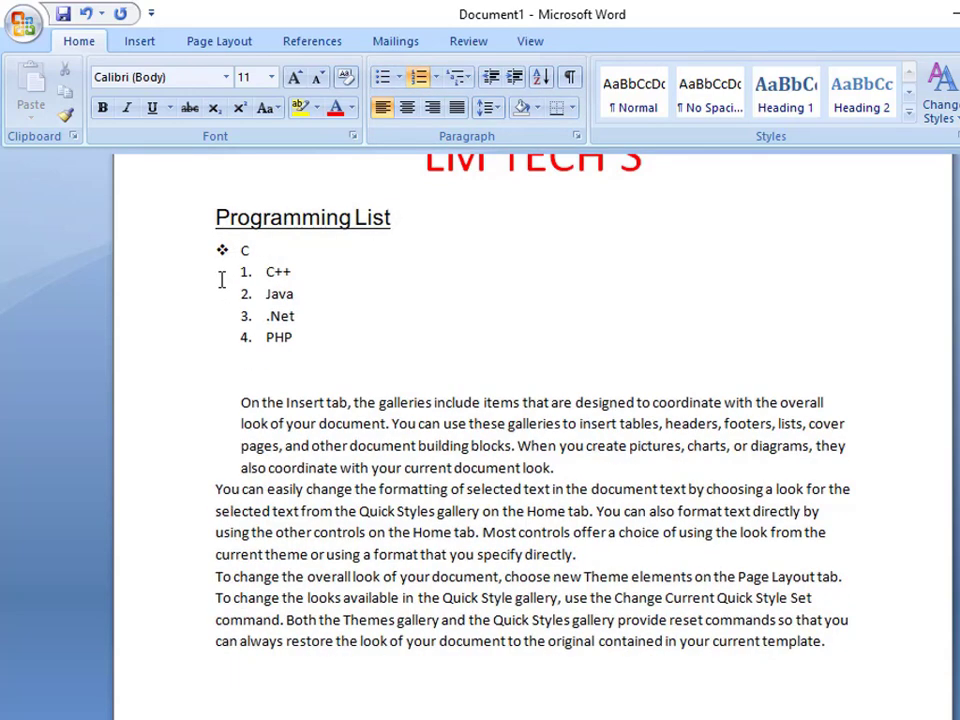
left_click(206, 249)
key("Delete")
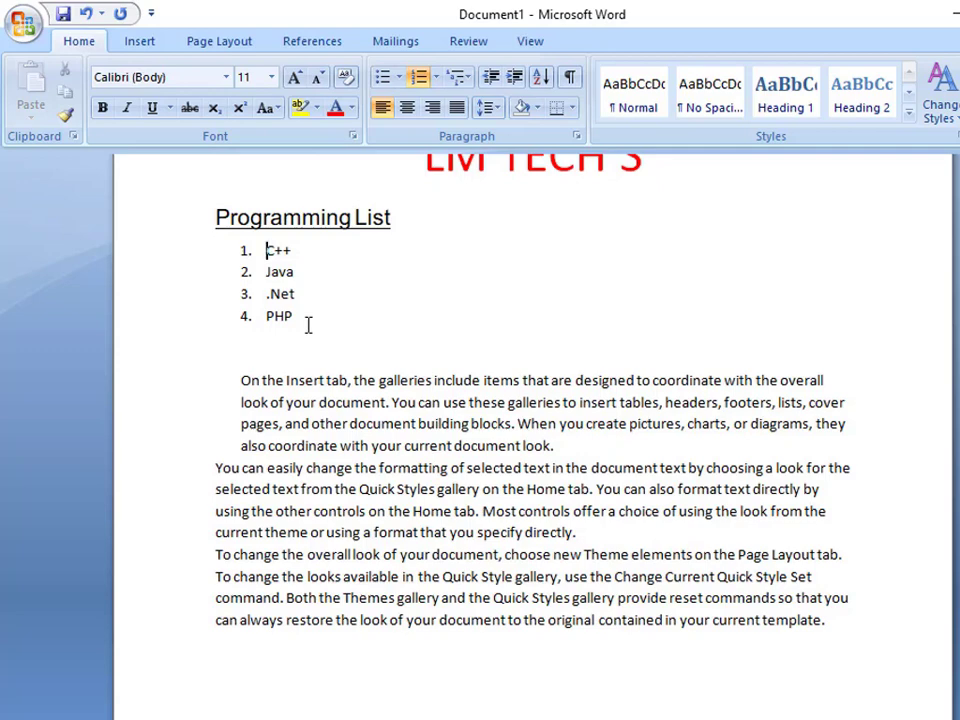
Sort the four language items ascending, then re-sort them descending: PHP, Java, C++, .Net
left_click_drag(302, 322, 262, 250)
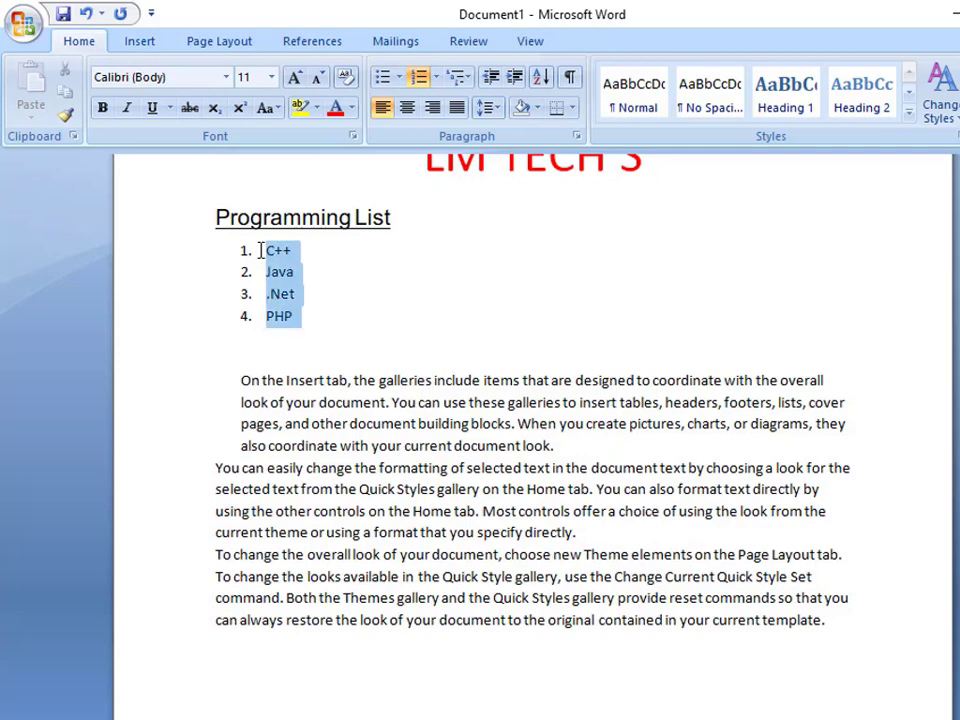
left_click(541, 77)
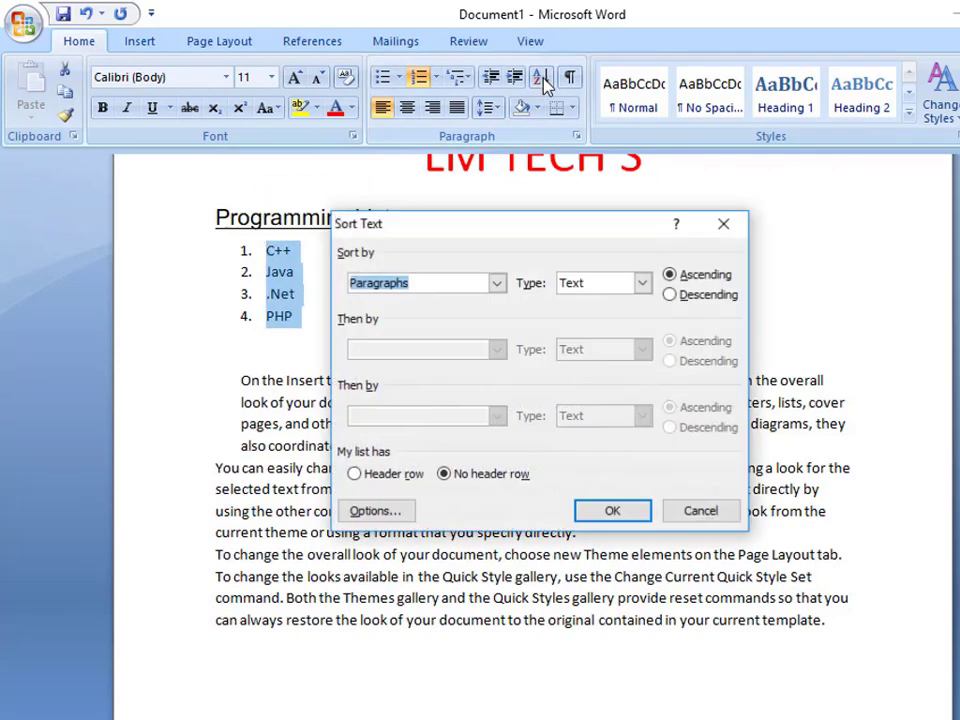
left_click(716, 276)
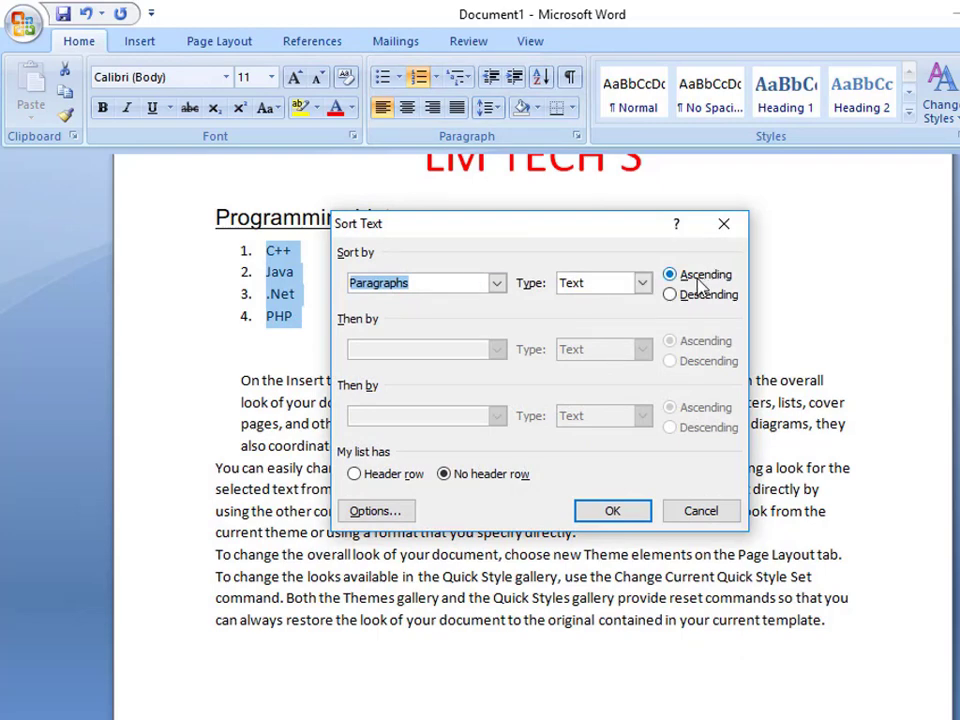
left_click(609, 513)
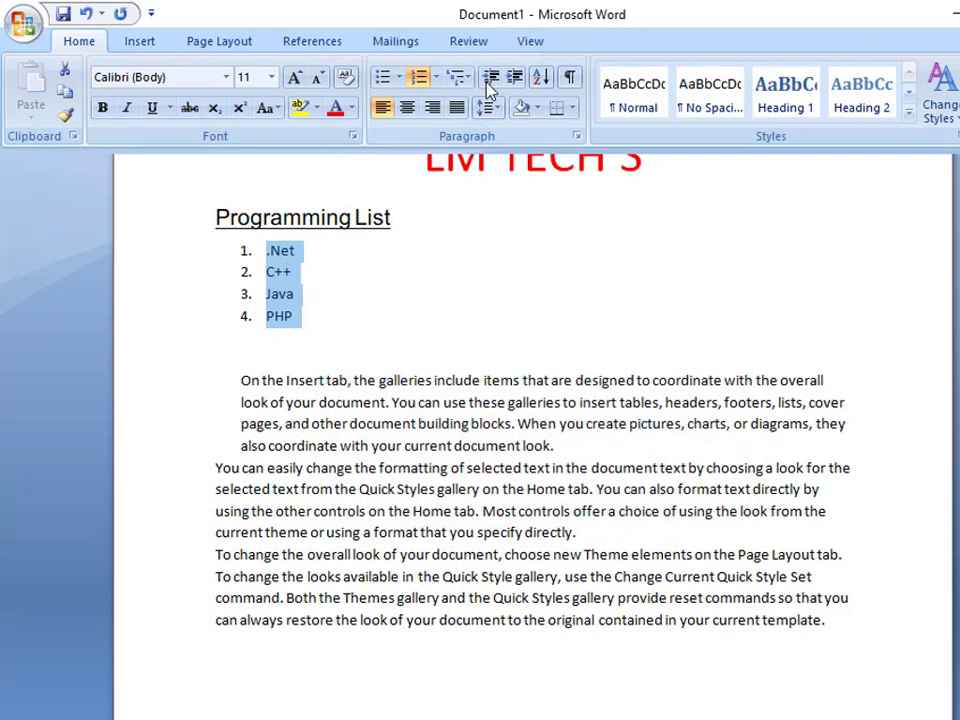
left_click(540, 77)
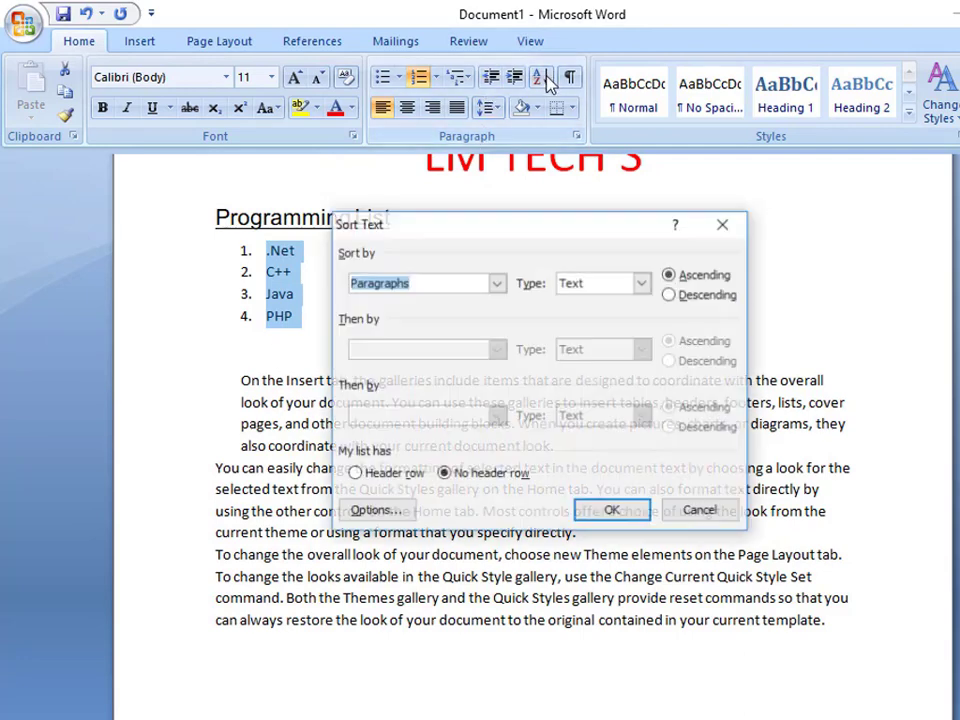
left_click(690, 295)
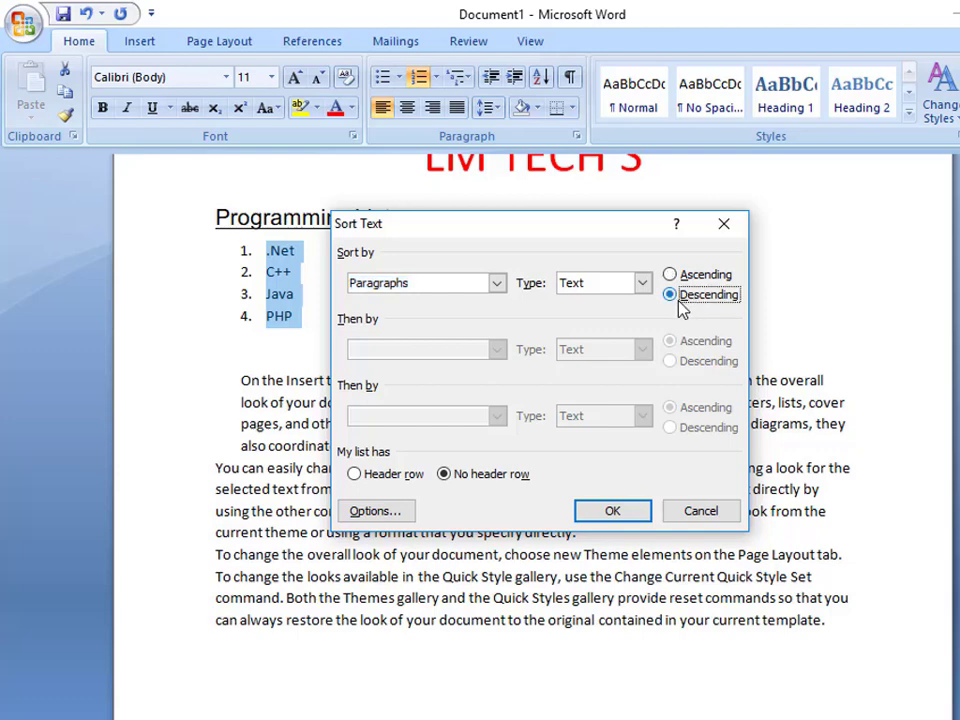
left_click(608, 514)
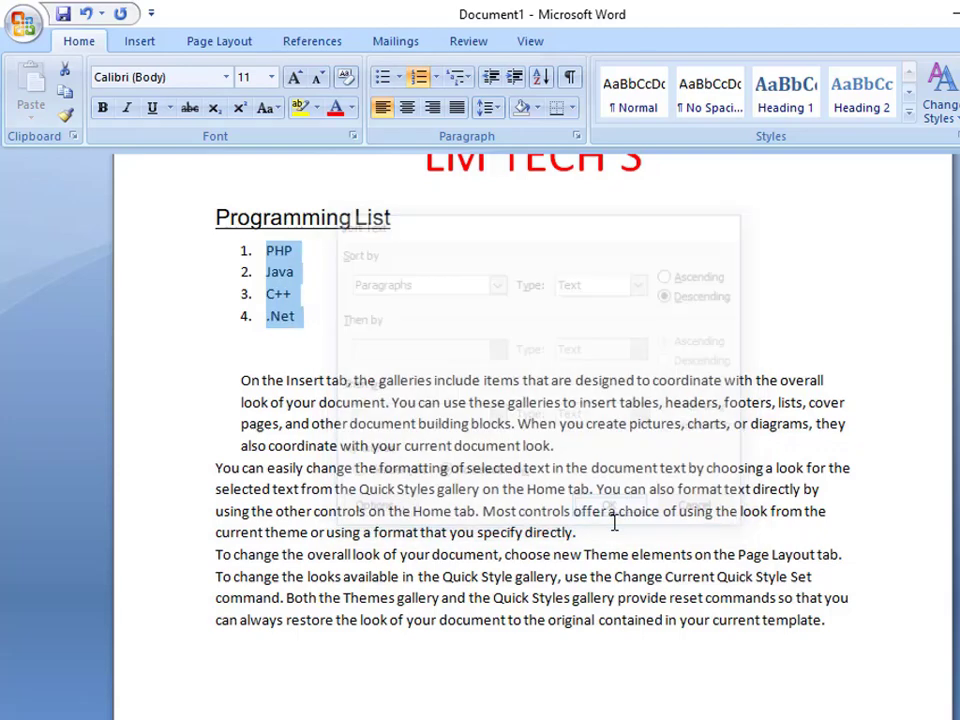
left_click(310, 331)
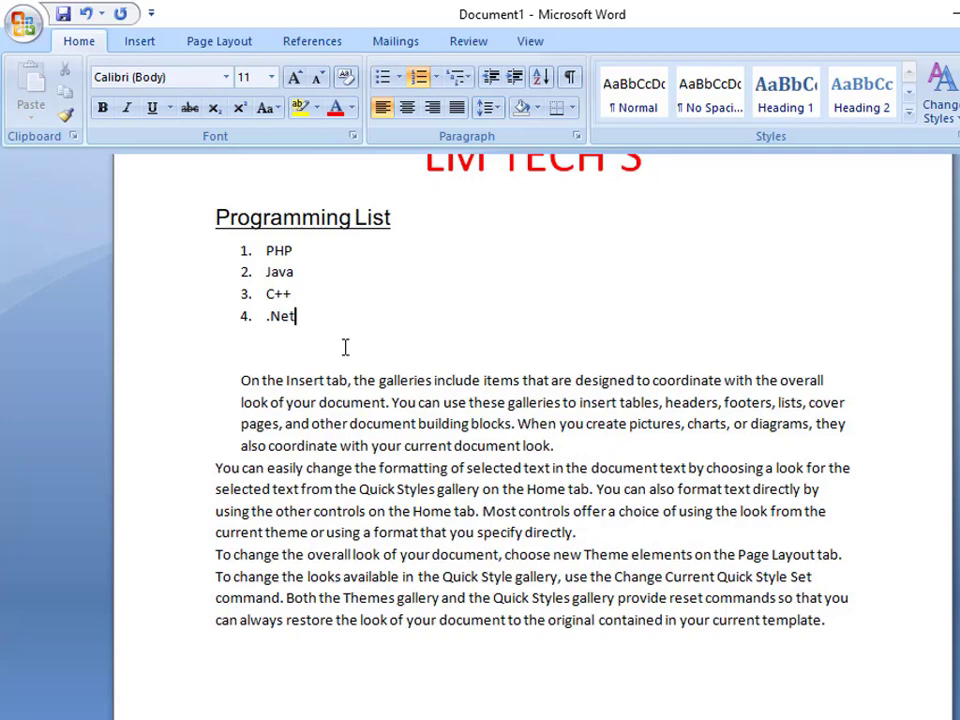
Remove the first sample paragraph's indent and left-align the red LM TECH'S heading
left_click_drag(572, 448, 240, 380)
left_click(490, 79)
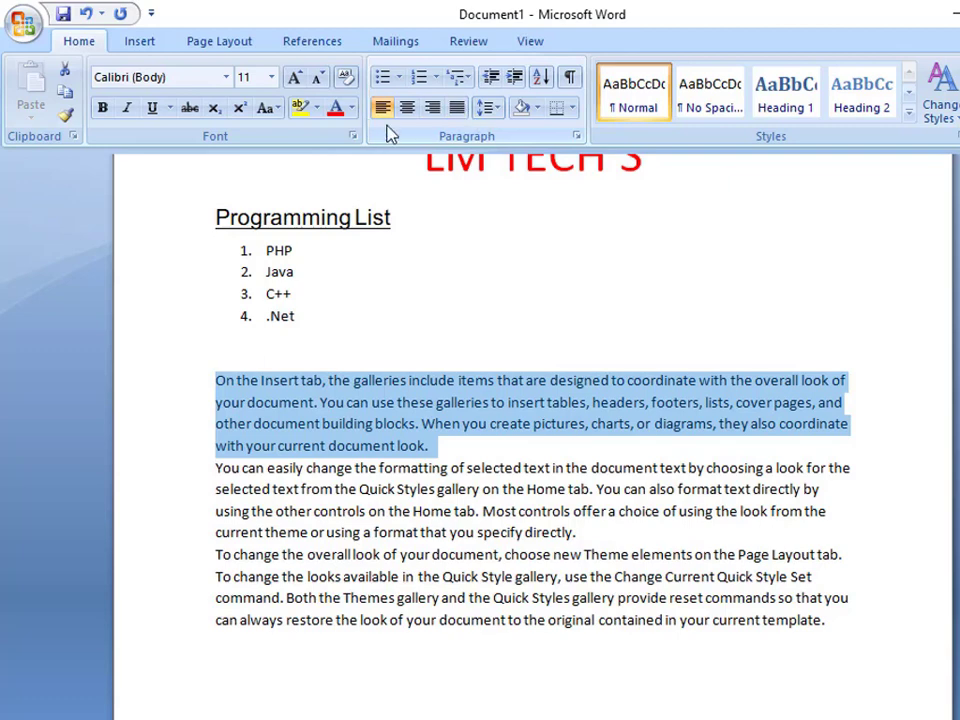
scroll(460, 270, "up", 3)
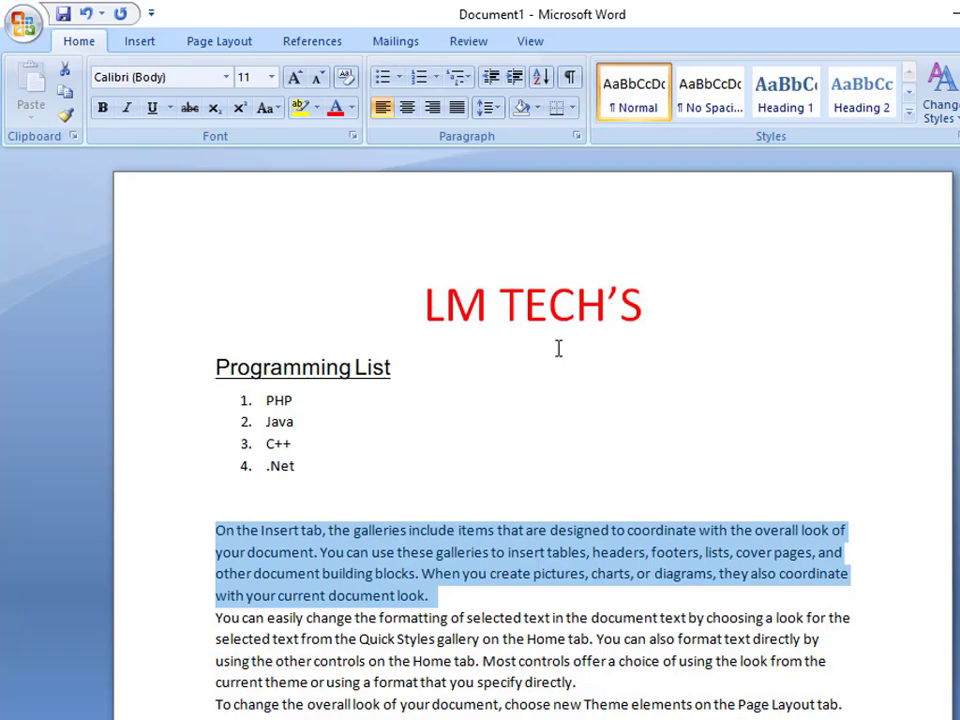
left_click(574, 313)
left_click(644, 305)
left_click_drag(644, 305, 438, 306)
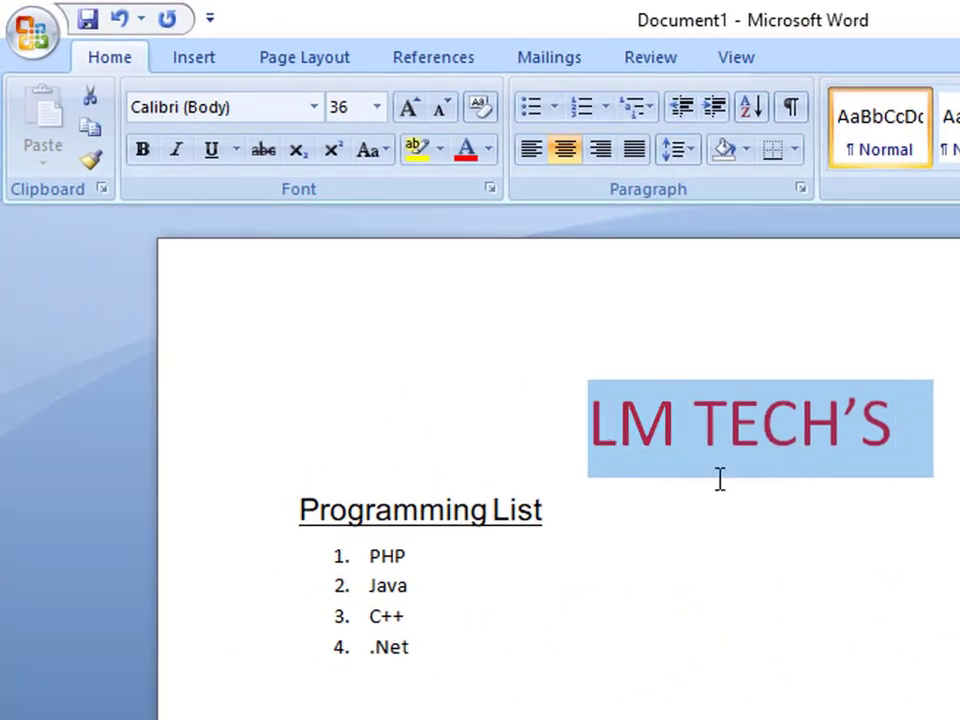
left_click(532, 150)
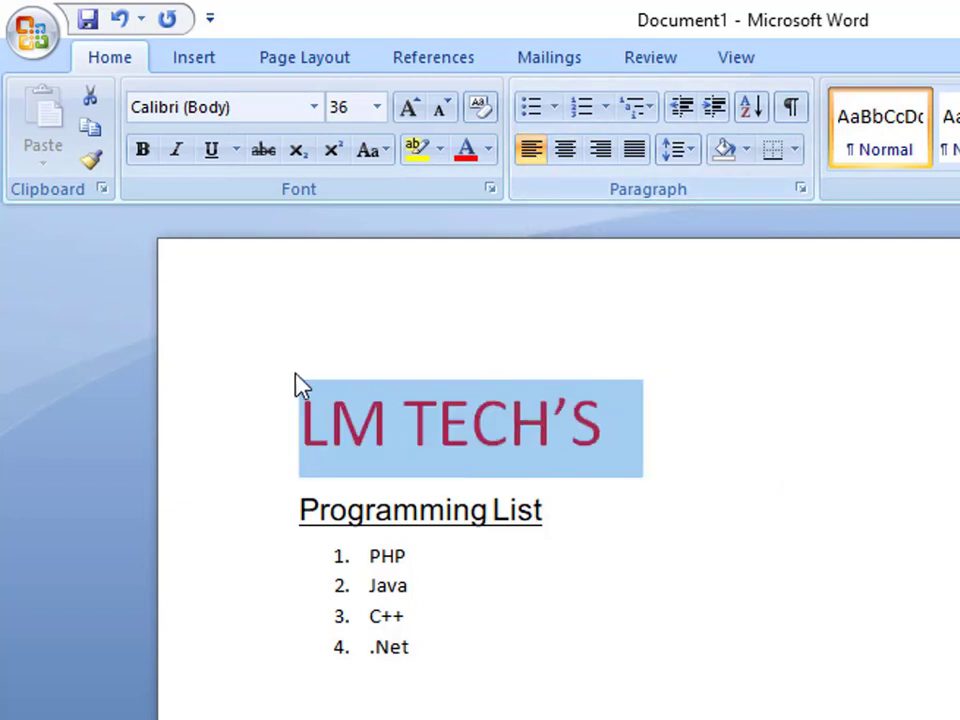
left_click(437, 425)
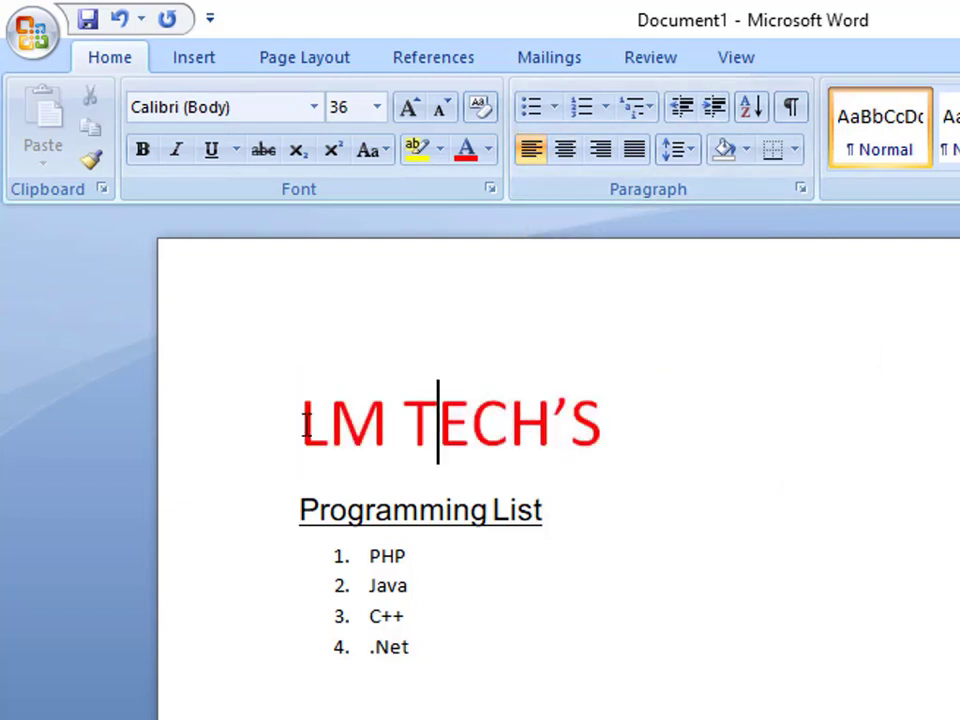
scroll(584, 489, "down", 2)
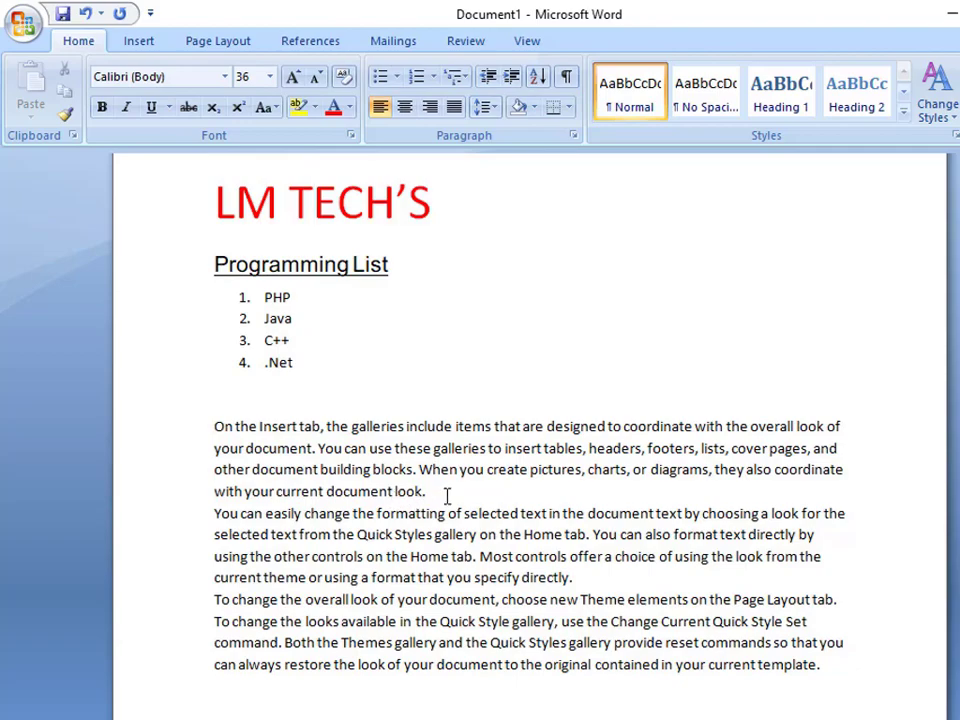
Right-align the first body paragraph and centre the second body paragraph
left_click_drag(442, 492, 214, 428)
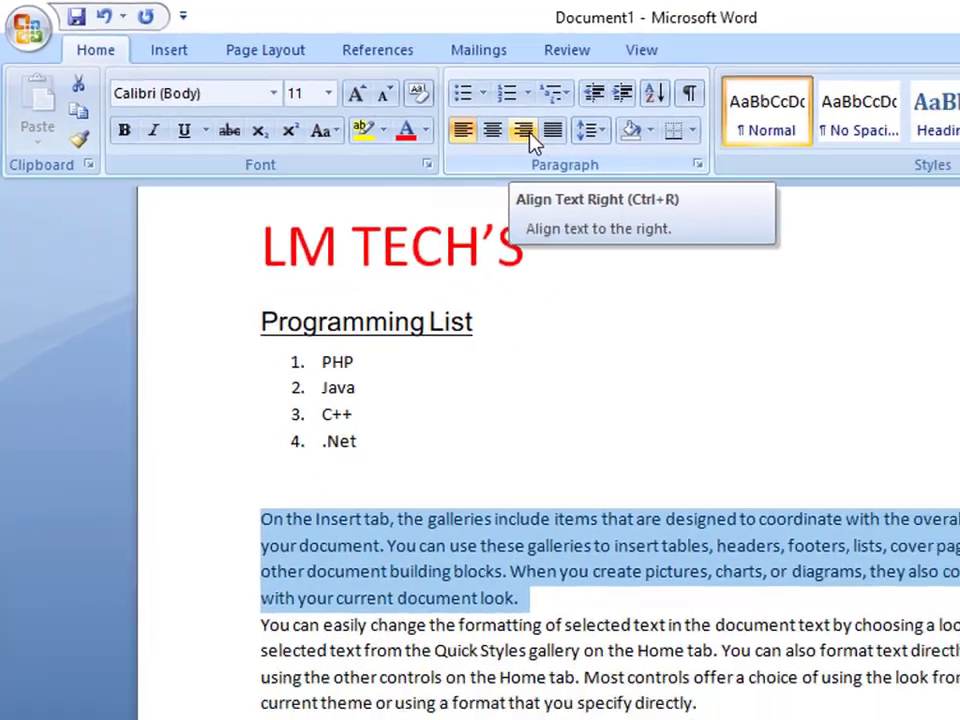
left_click(603, 152)
left_click(845, 507)
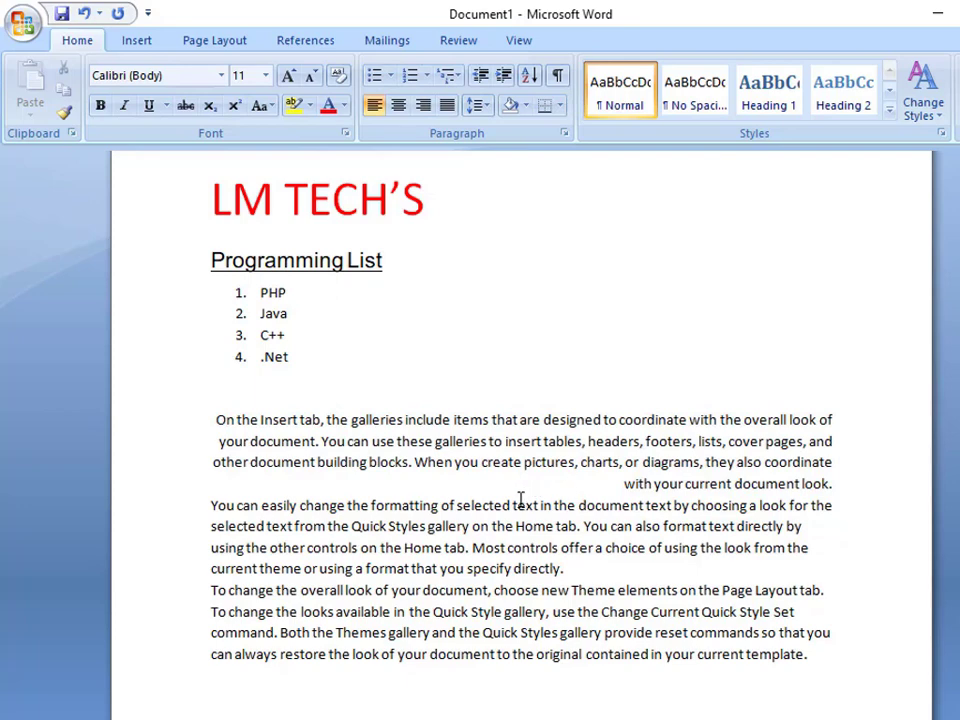
left_click_drag(577, 567, 212, 500)
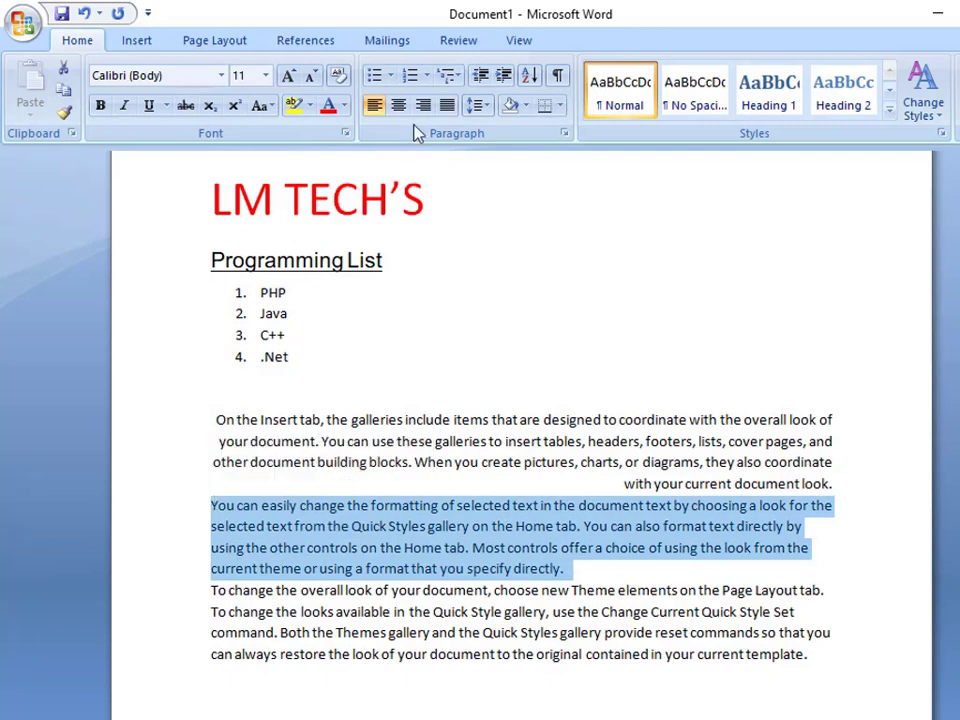
left_click(398, 106)
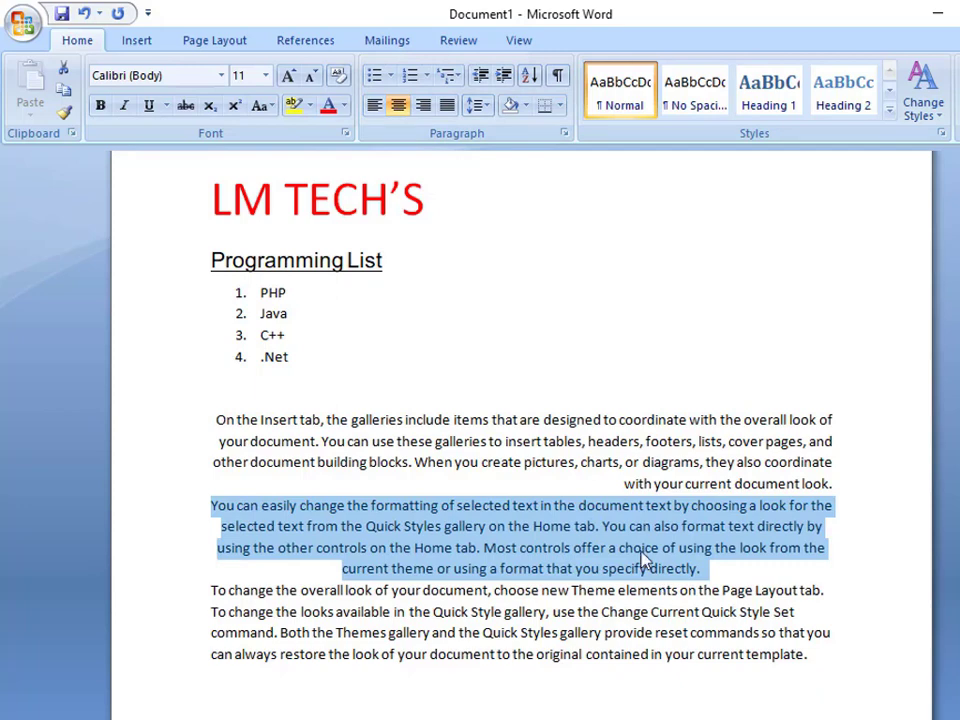
Justify the last body paragraph and place the cursor at its end
scroll(648, 540, "down", 1)
scroll(648, 540, "up", 3)
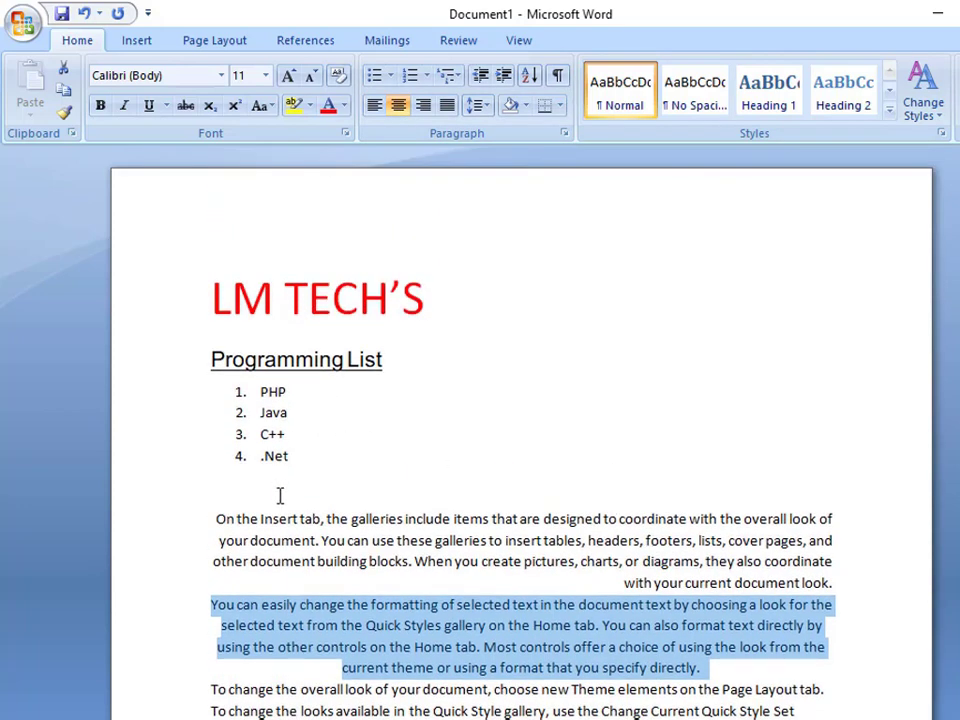
scroll(450, 572, "down", 2)
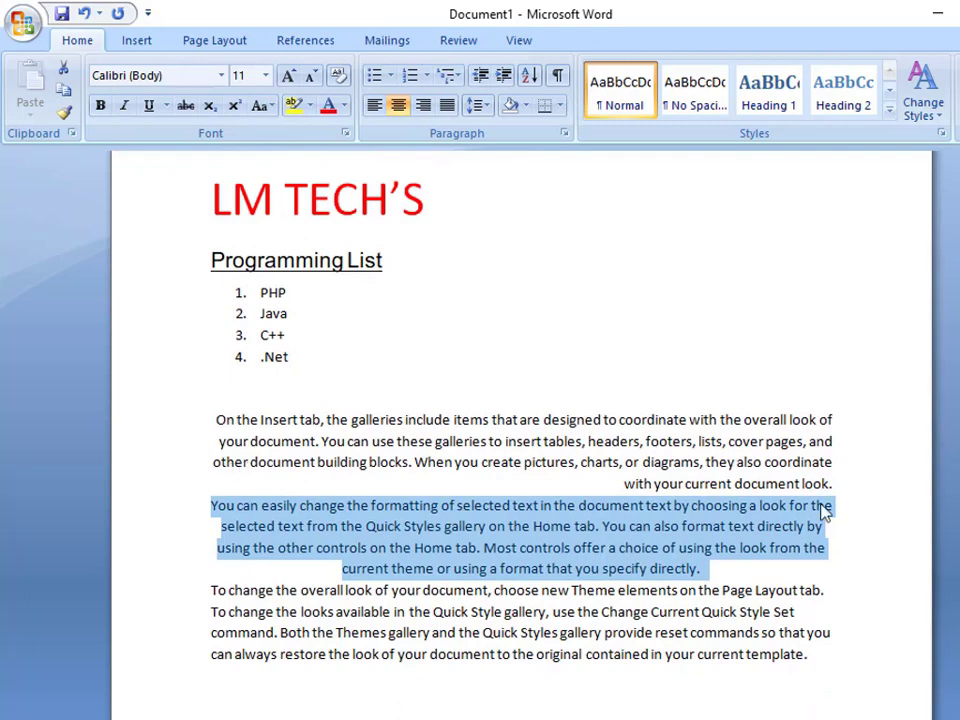
scroll(401, 545, "down", 2)
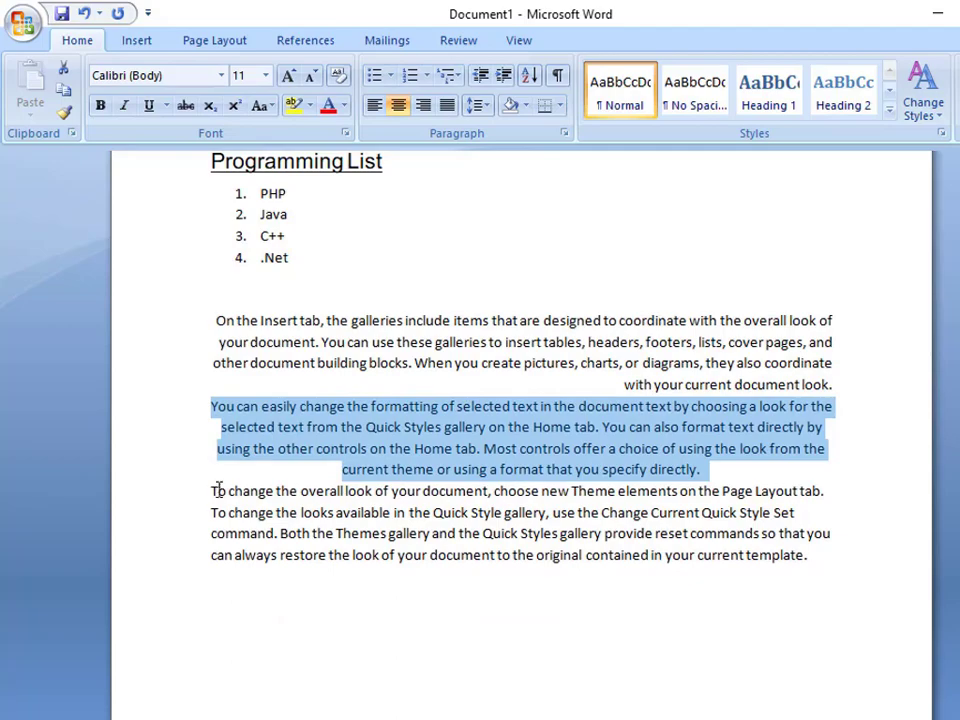
left_click_drag(213, 491, 707, 572)
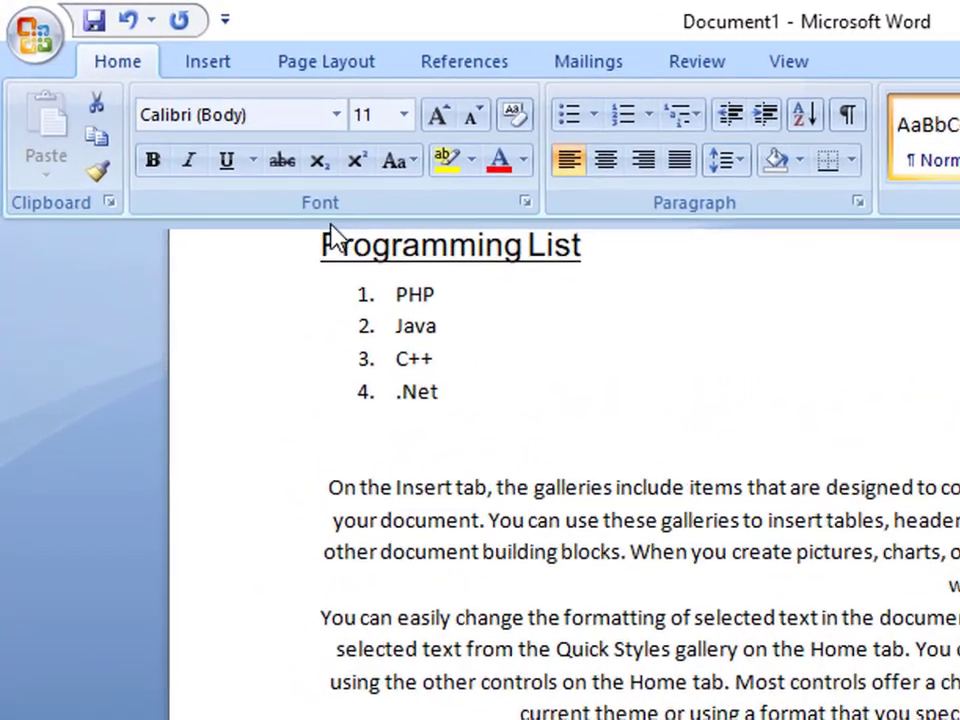
left_click(679, 160)
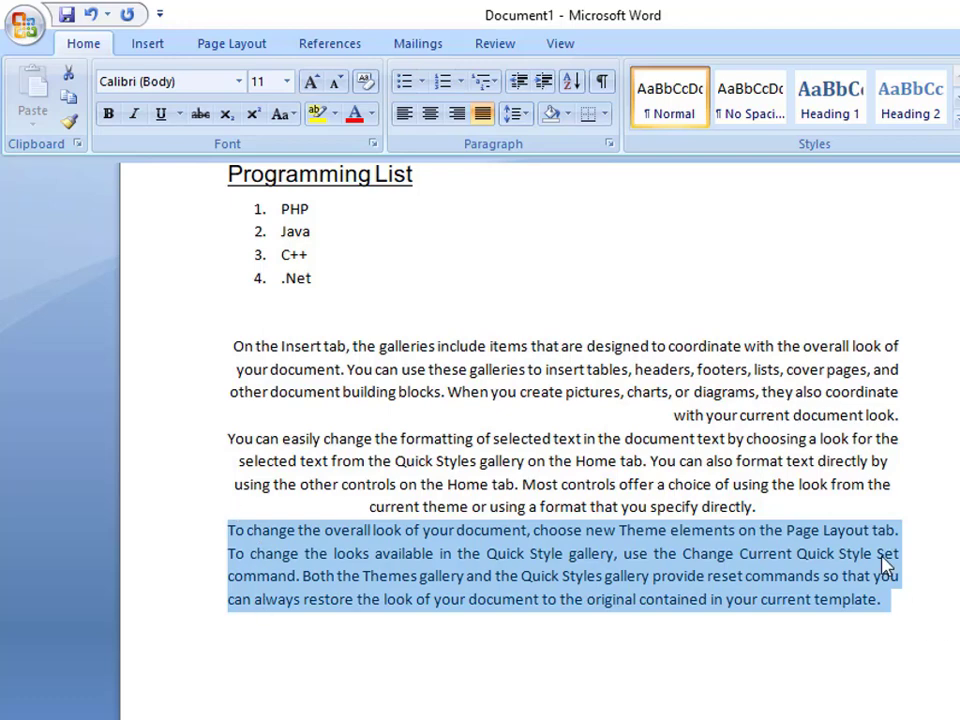
left_click(893, 600)
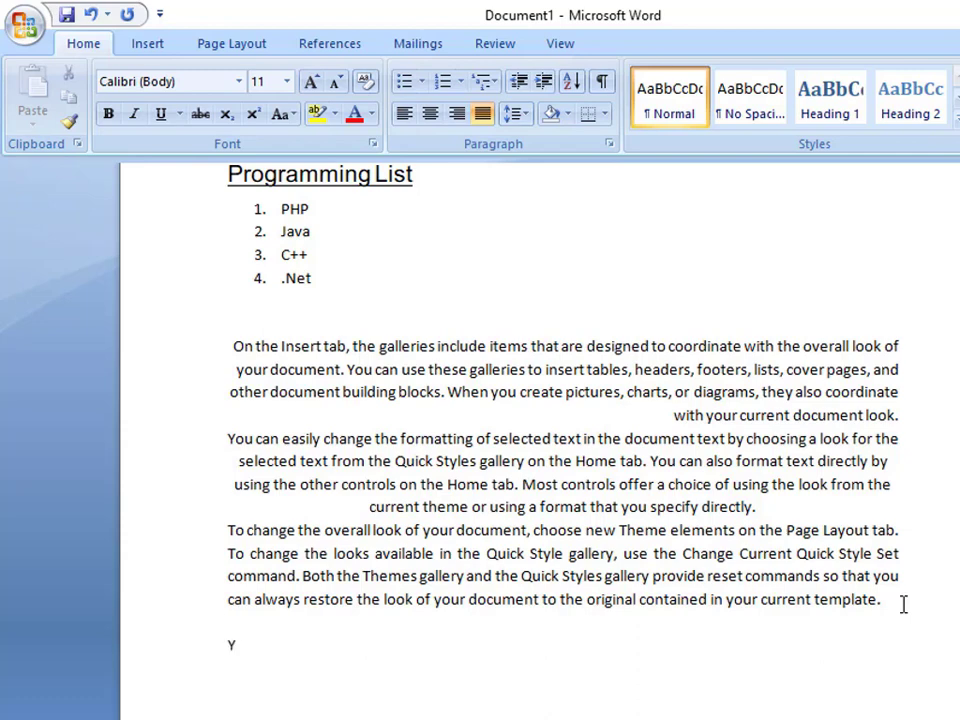
Add a 'Yours faithfully' line below the last paragraph and right-align it
type("Yours faithfully")
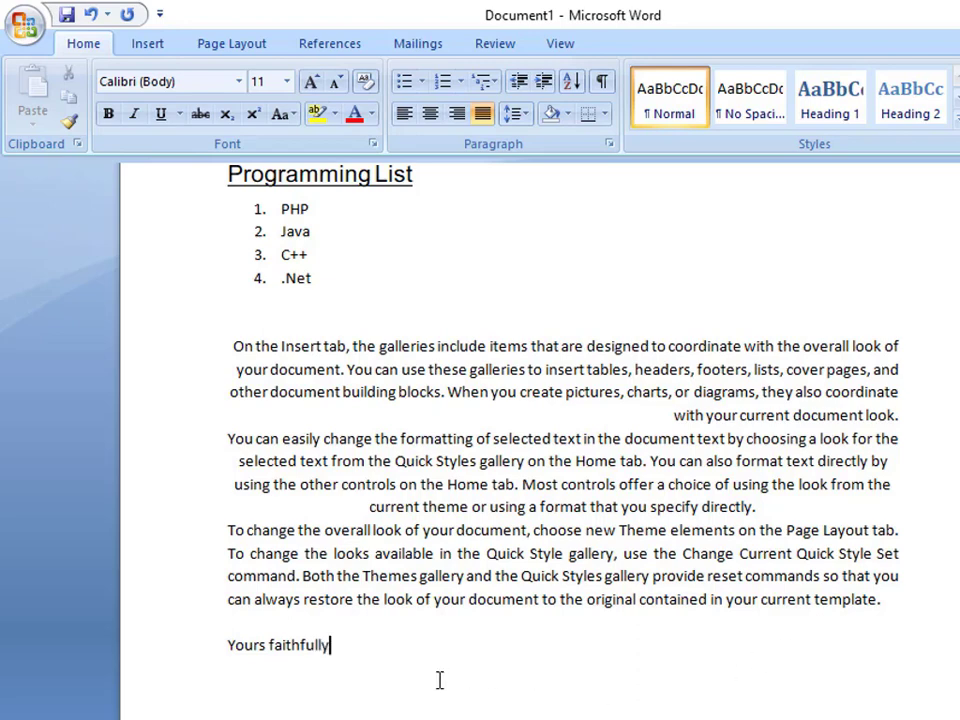
left_click_drag(345, 652, 208, 652)
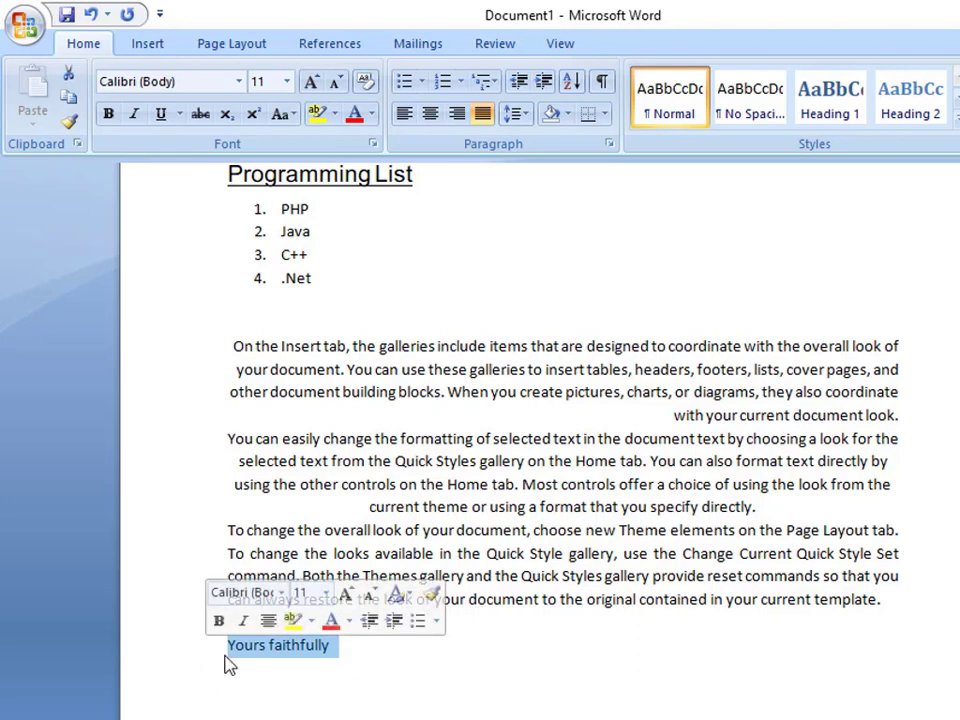
left_click(456, 114)
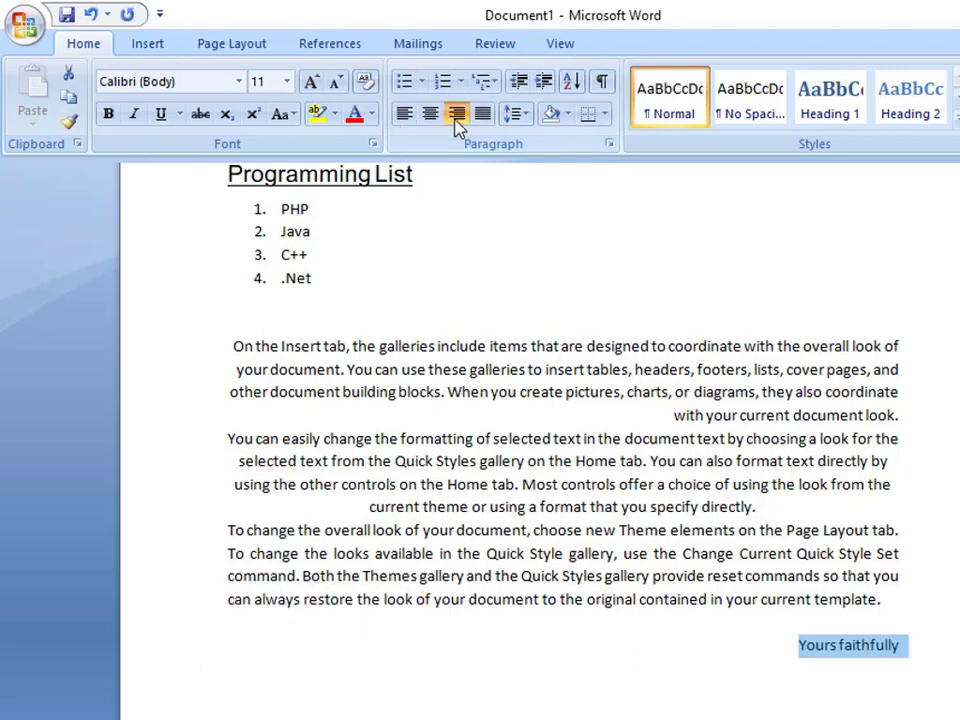
left_click(924, 651)
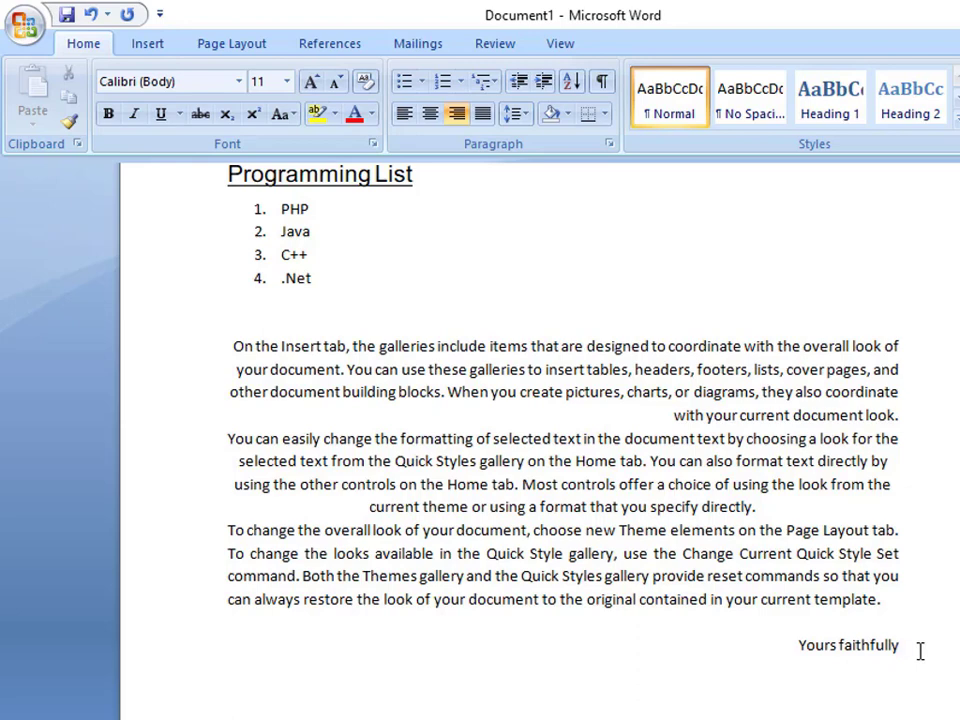
scroll(574, 699, "up", 3)
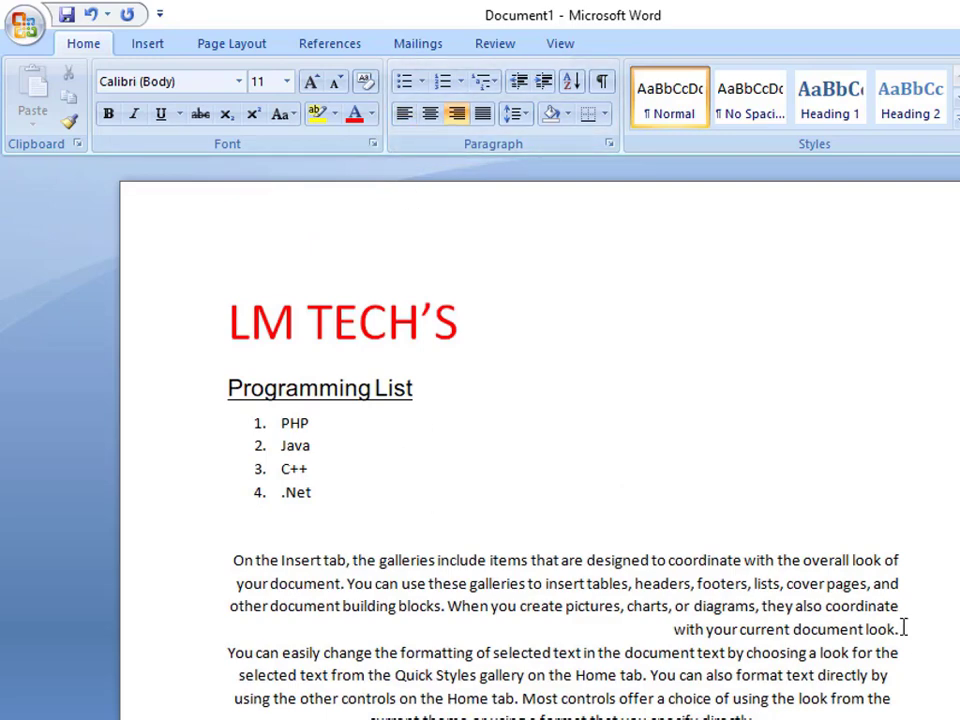
Left-align the first body paragraph with Ctrl+L
left_click_drag(908, 628, 3, 565)
mouse_move(4, 574)
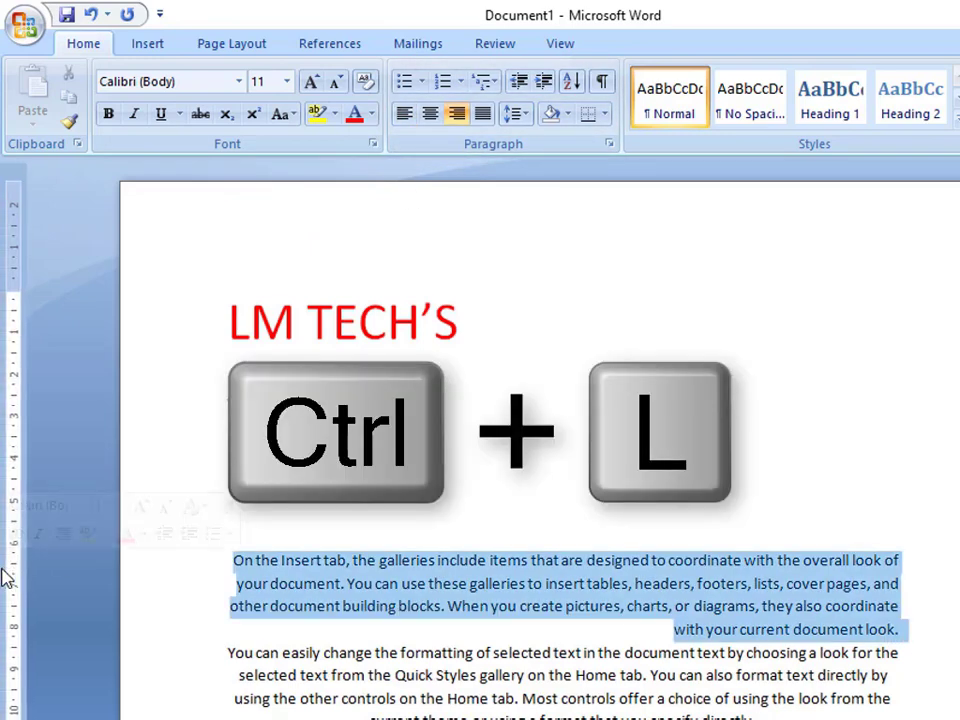
key("ctrl+l")
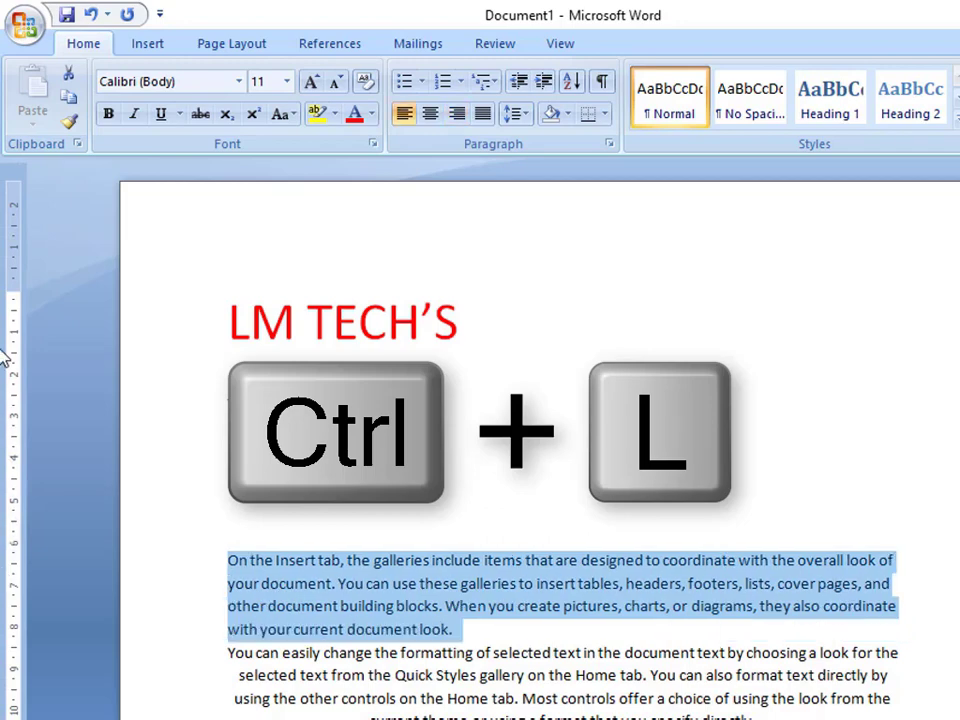
Re-centre the red LM TECH'S heading with Ctrl+E and select the second body paragraph
left_click_drag(471, 326, 136, 330)
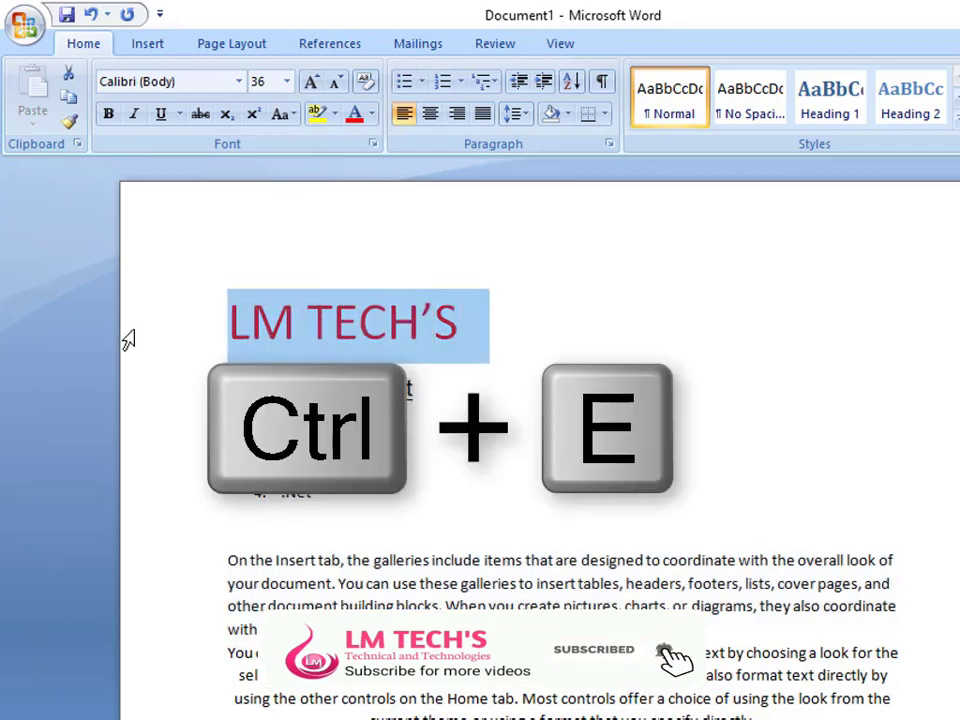
key("ctrl+e")
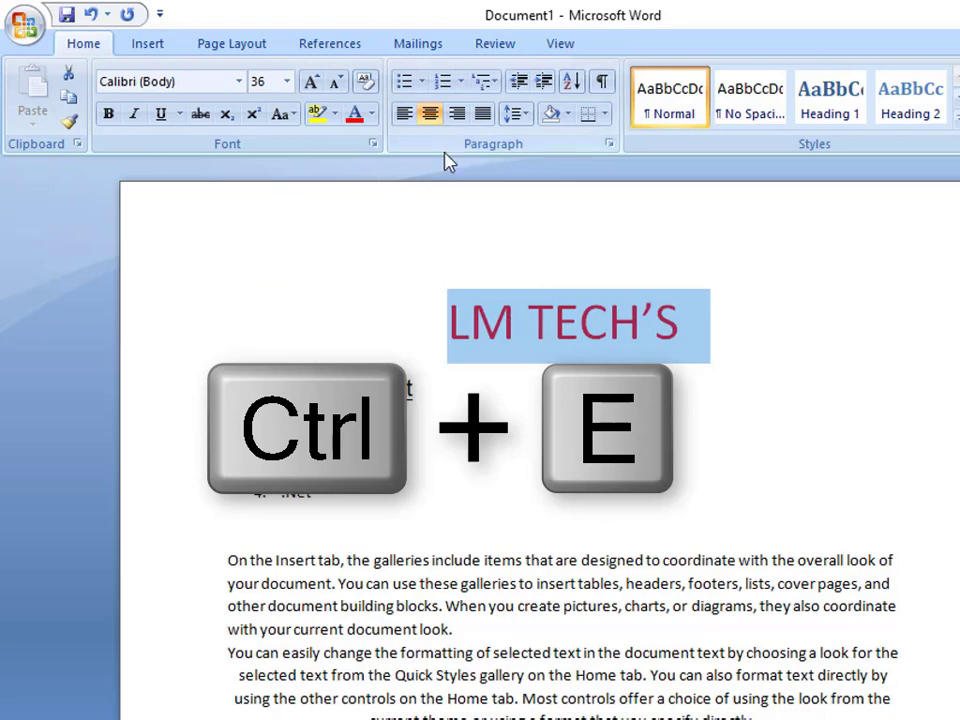
scroll(537, 362, "down", 2)
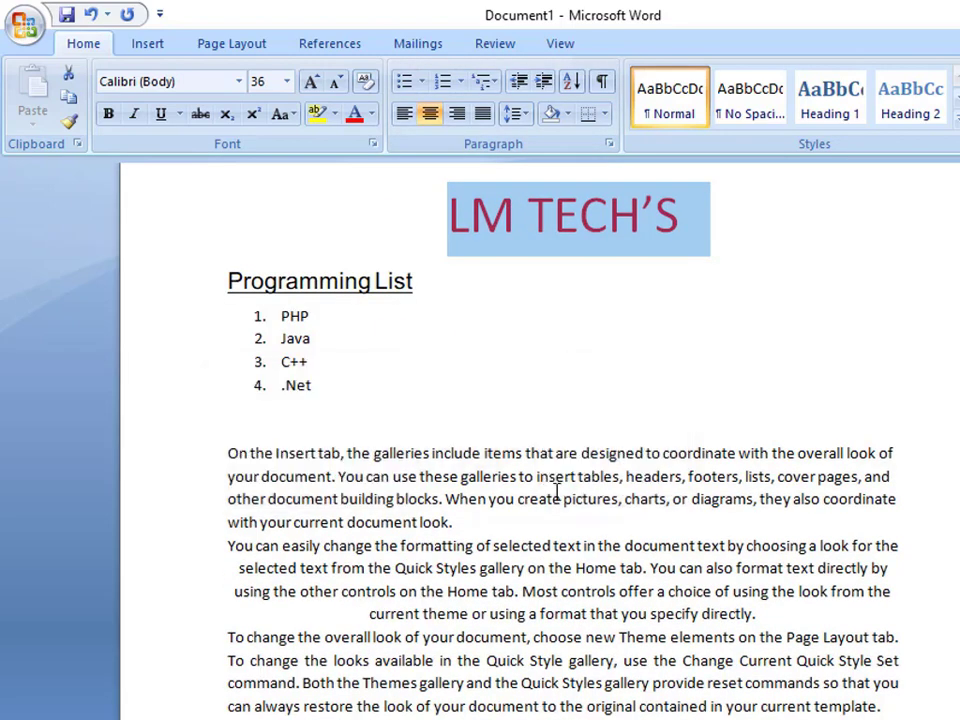
left_click_drag(778, 626, 186, 542)
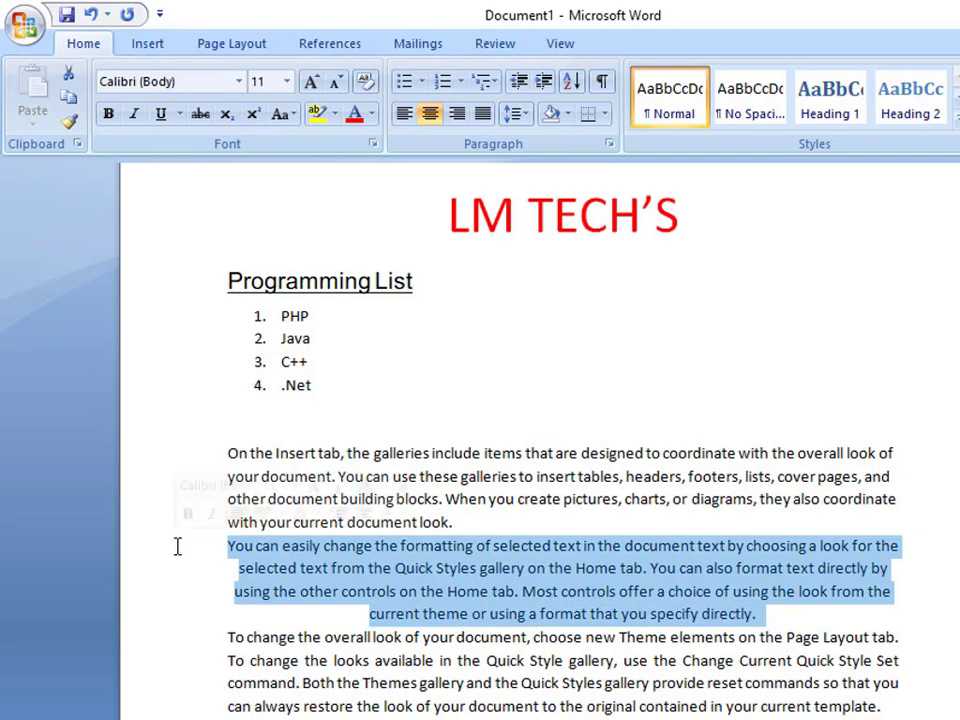
key("ctrl+r")
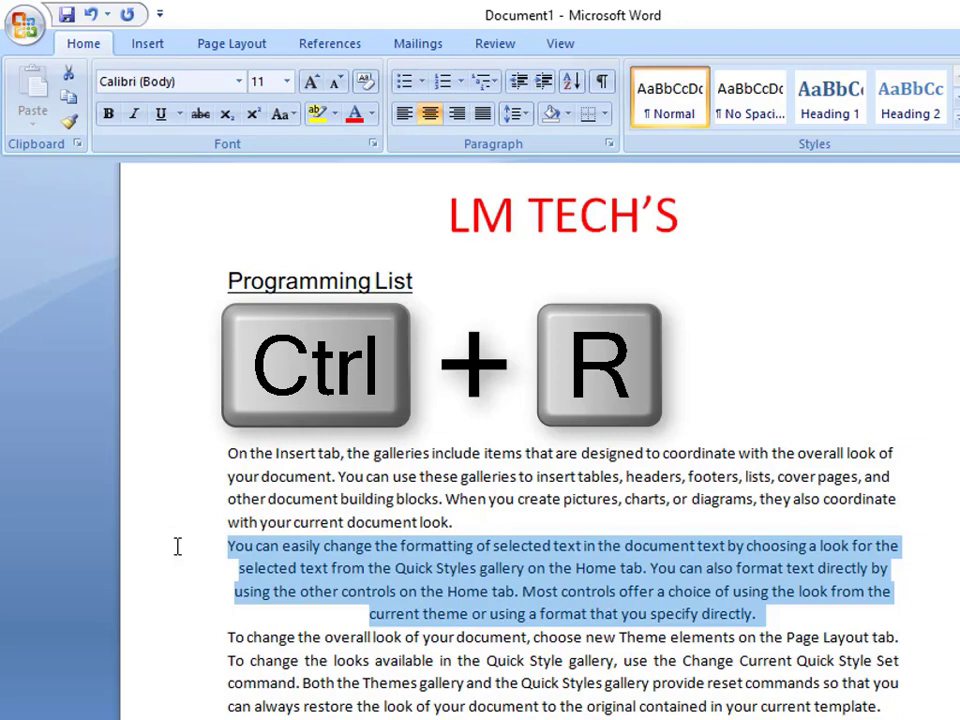
key("ctrl+r")
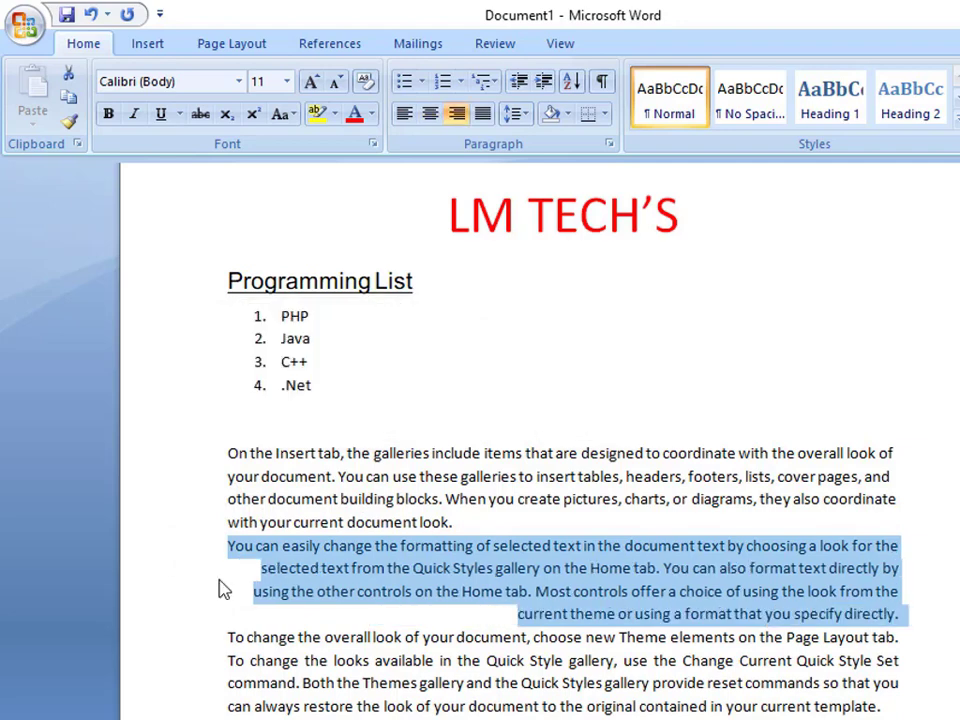
scroll(403, 588, "down", 2)
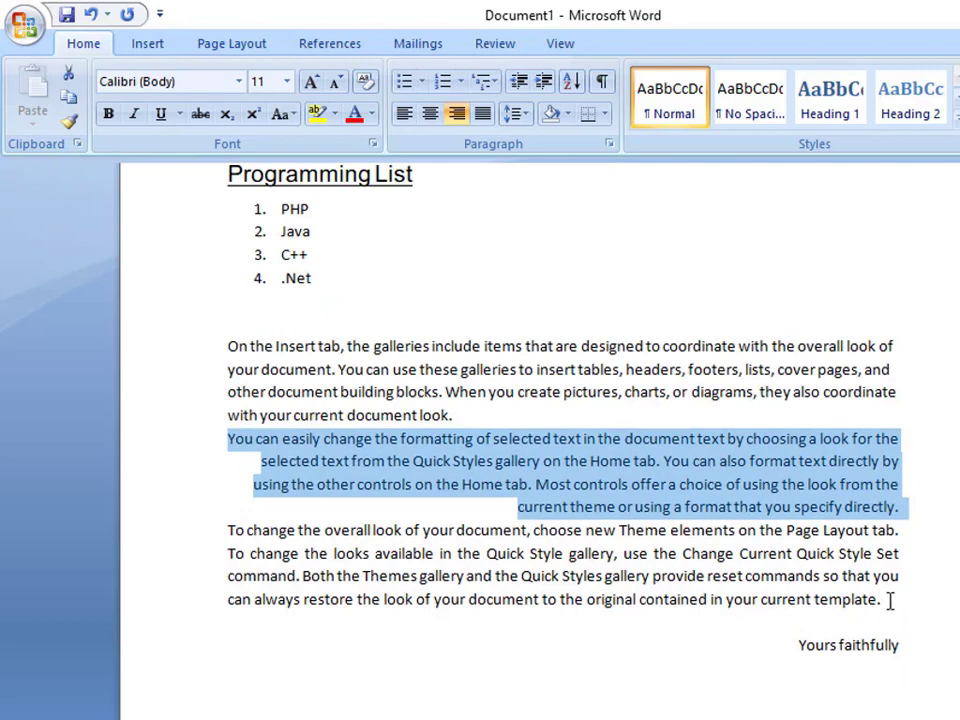
left_click_drag(476, 418, 262, 367)
key("ctrl+j")
double_click(193, 337)
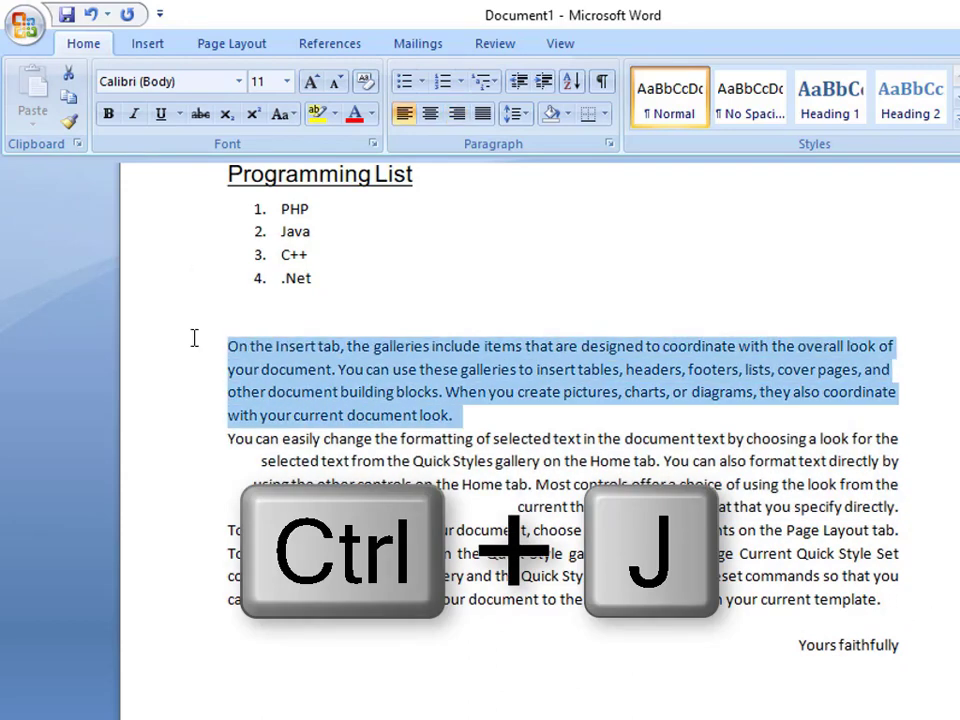
key("ctrl+j")
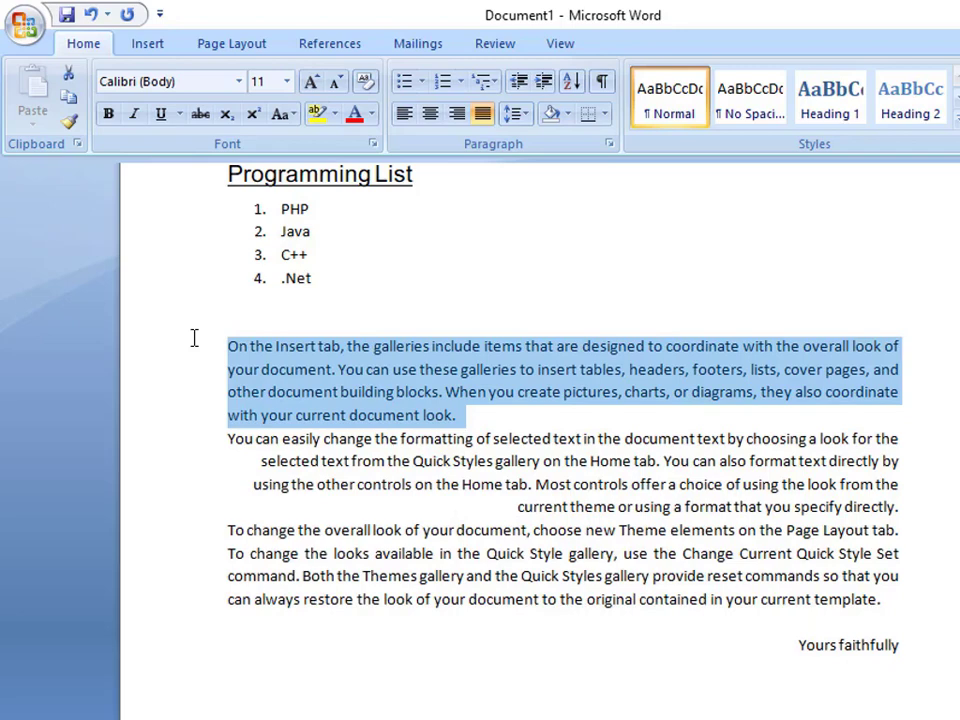
scroll(491, 394, "up", 3)
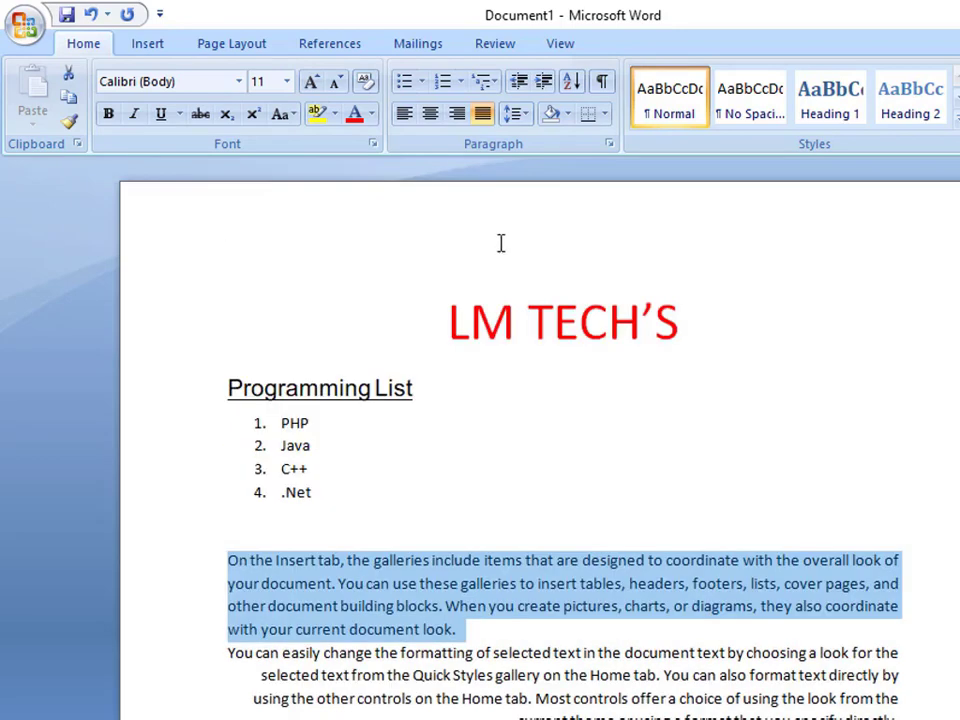
scroll(427, 545, "down", 2)
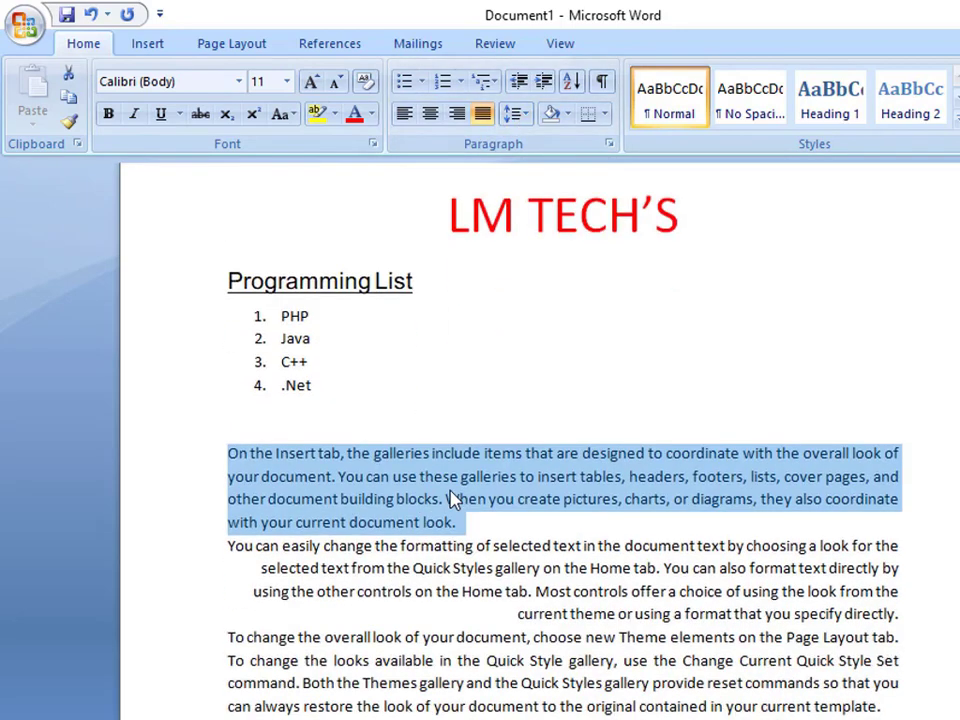
left_click(446, 480)
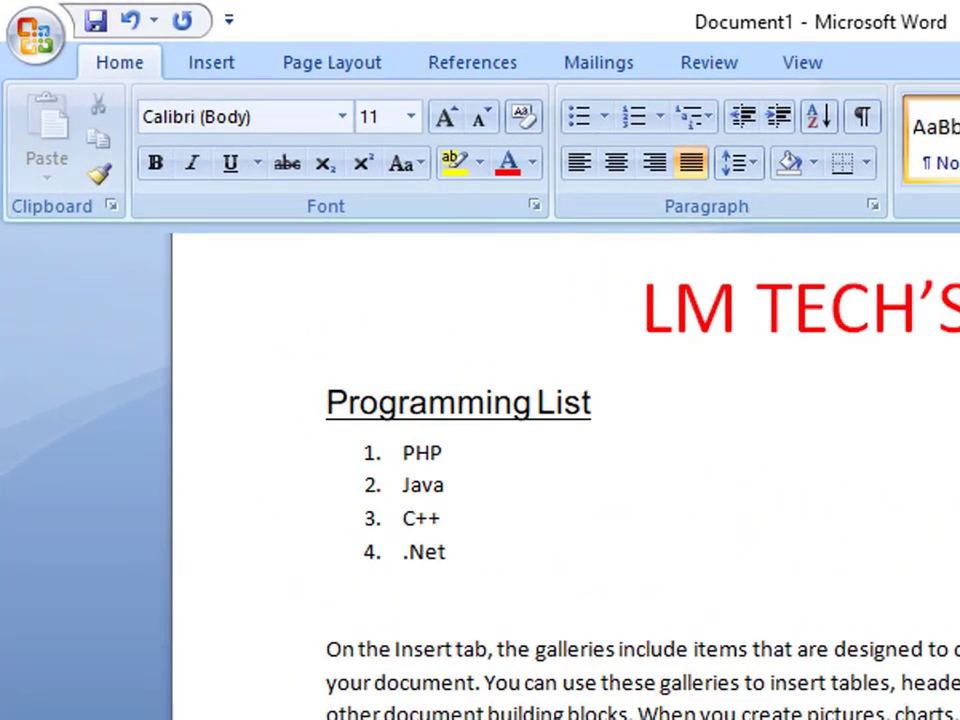
left_click_drag(651, 719, 312, 663)
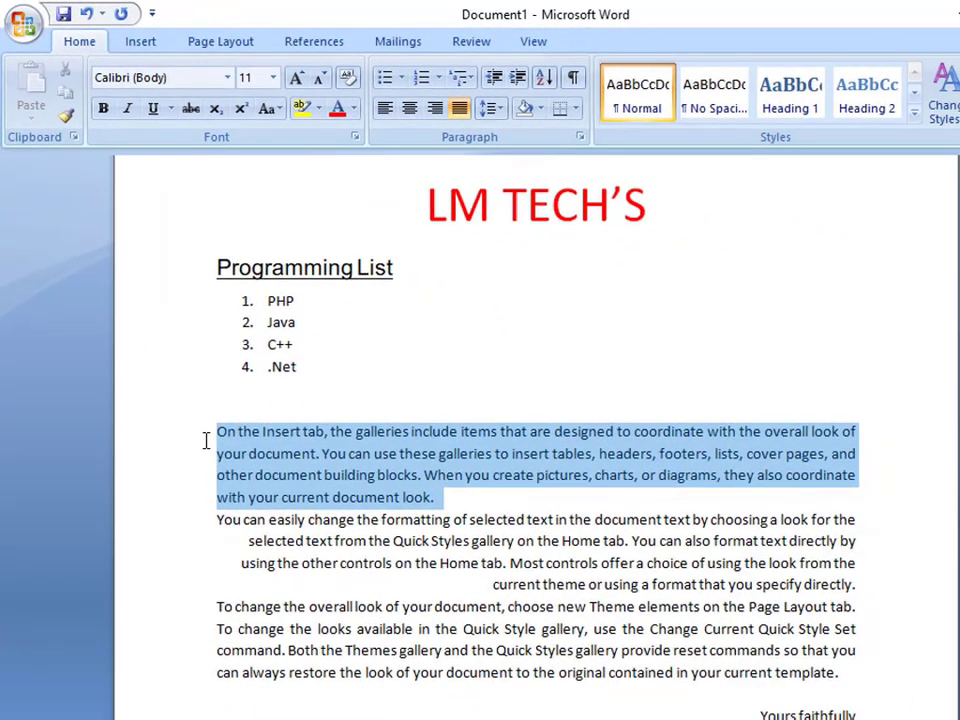
Set the 'On the Insert tab' paragraph's line spacing to 2.0
left_click(489, 108)
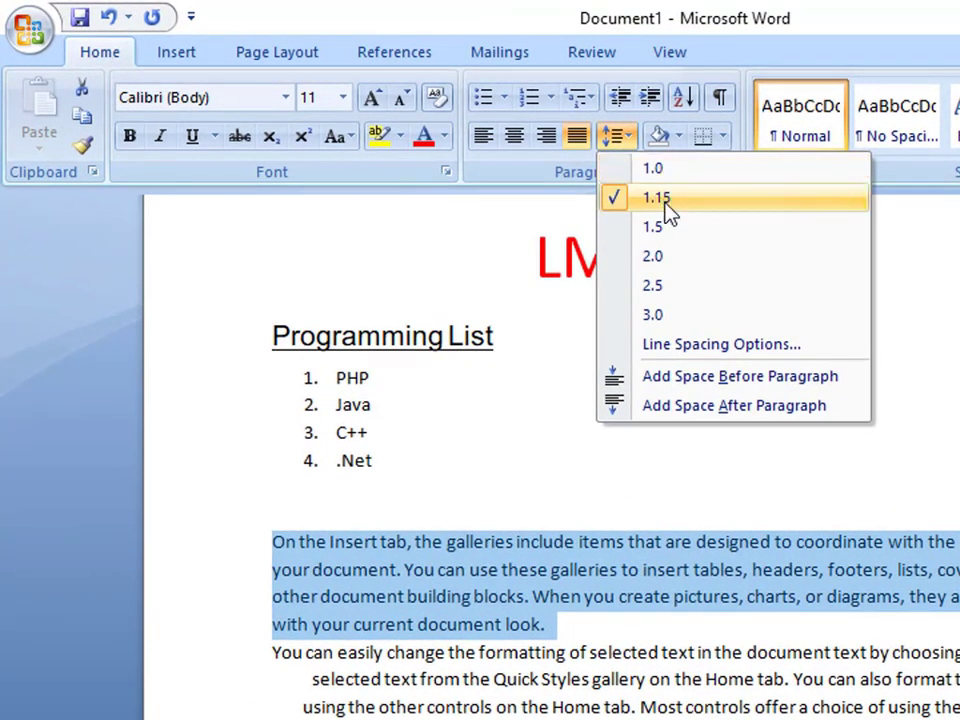
left_click(660, 258)
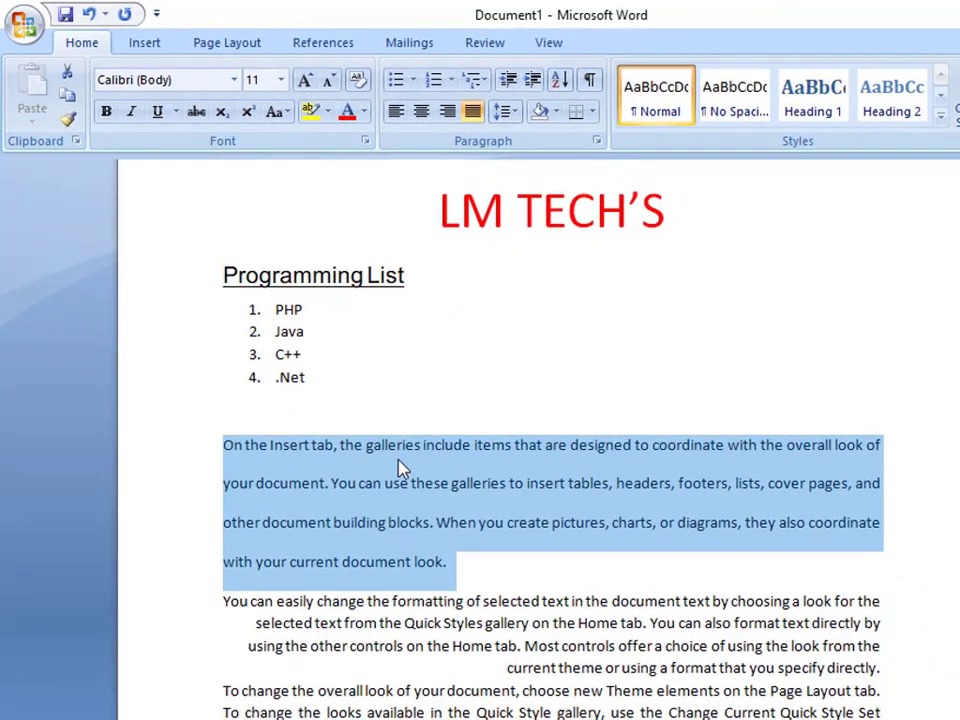
left_click(417, 467)
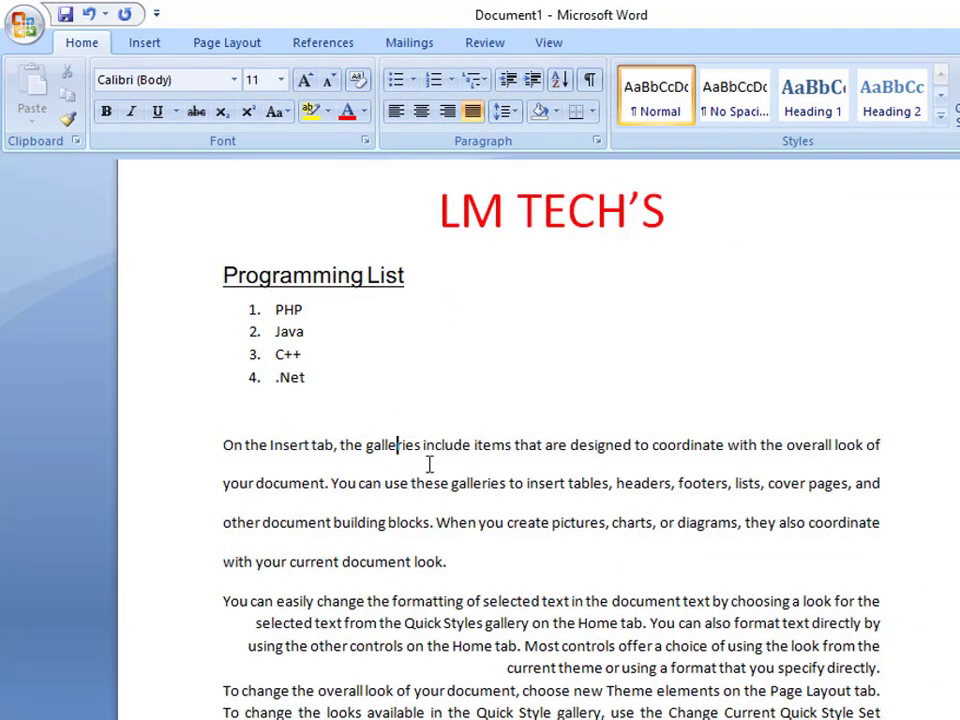
left_click(513, 114)
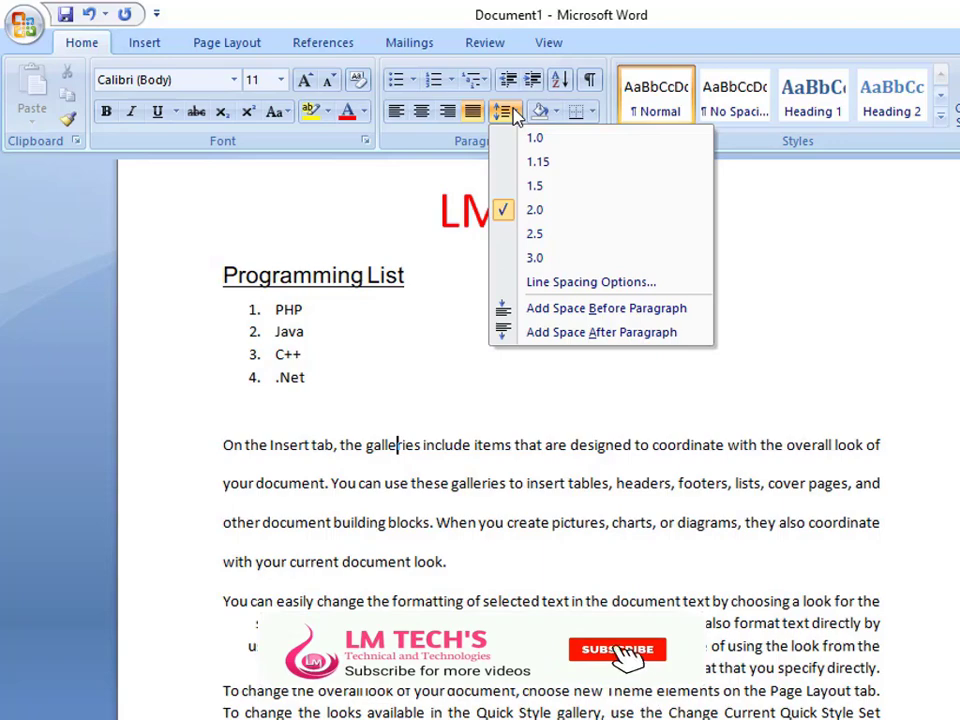
Apply dark blue shading to the 'You can easily change' paragraph
left_click(489, 569)
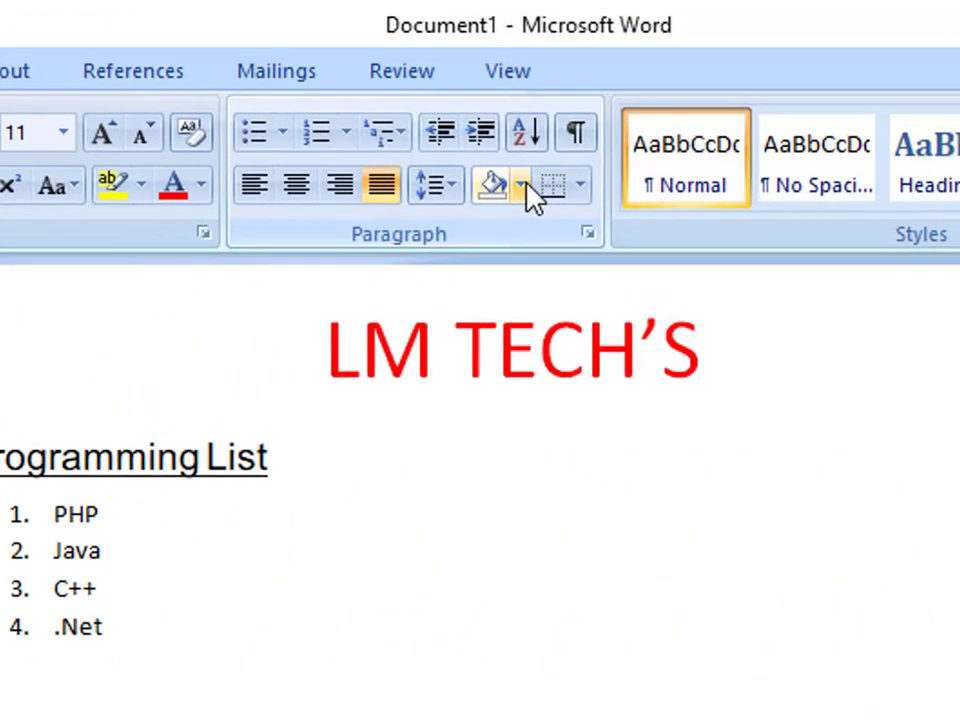
left_click(524, 186)
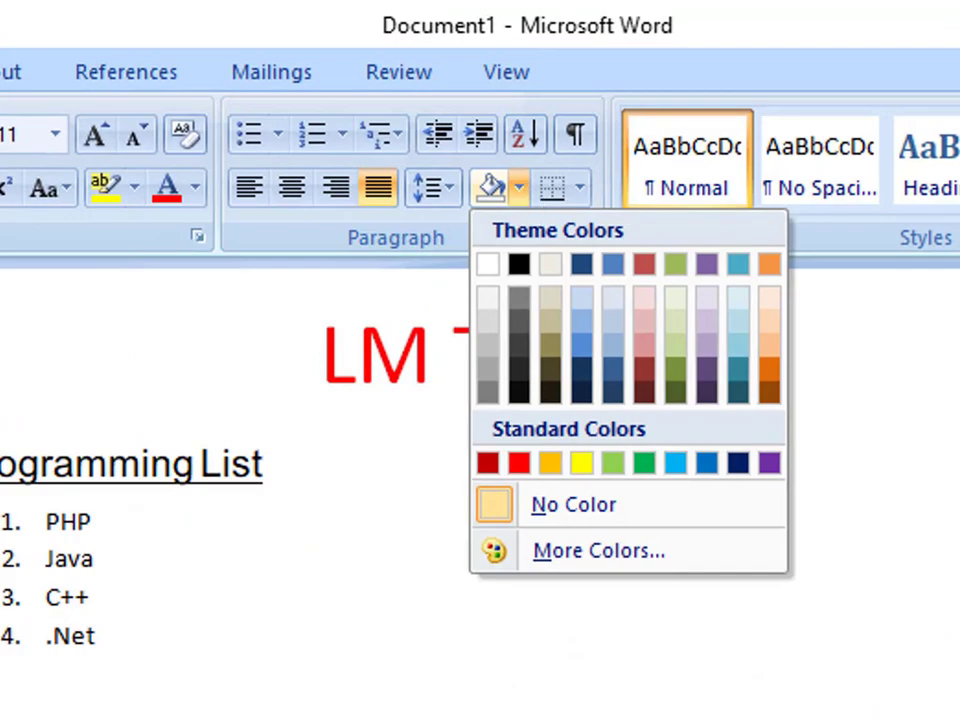
key("Escape")
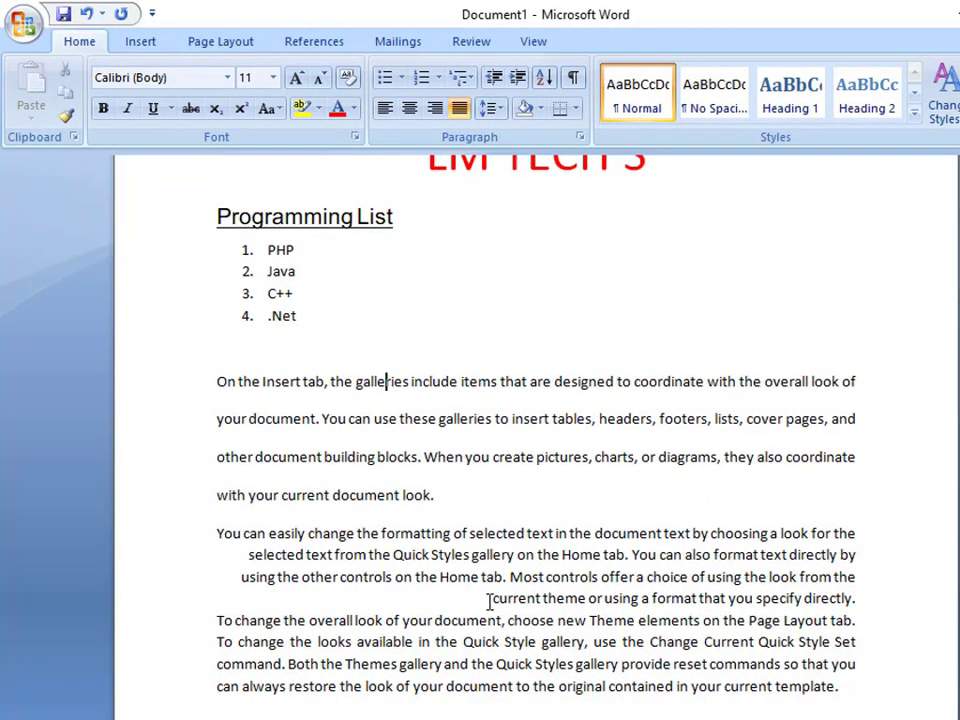
mouse_move(871, 606)
left_mouse_down()
mouse_move(718, 574)
mouse_move(270, 531)
mouse_move(217, 536)
left_mouse_up()
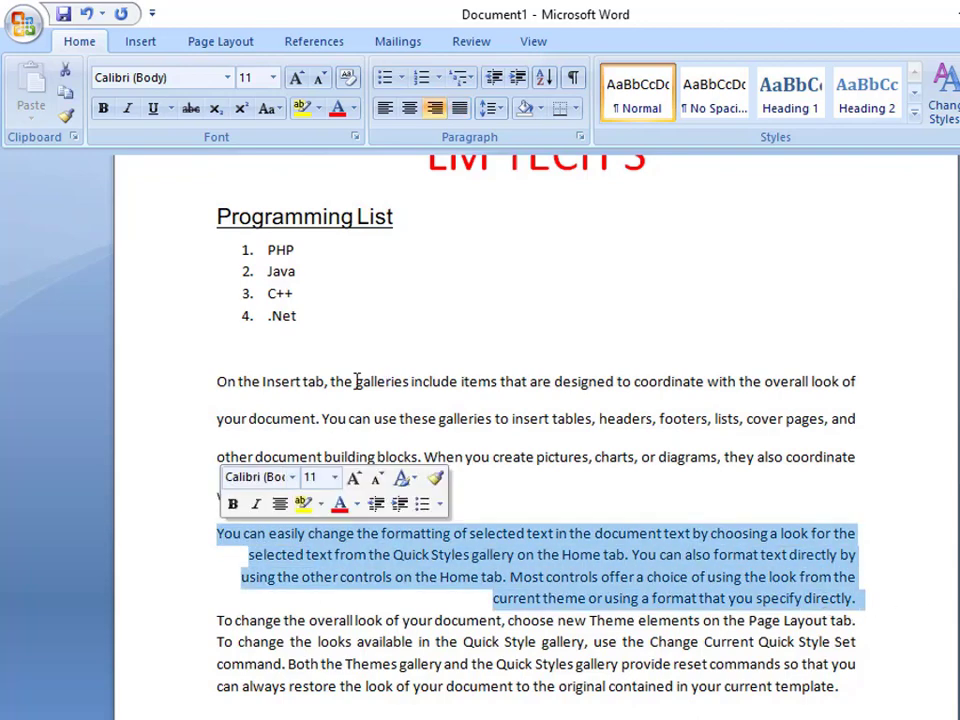
left_click(540, 108)
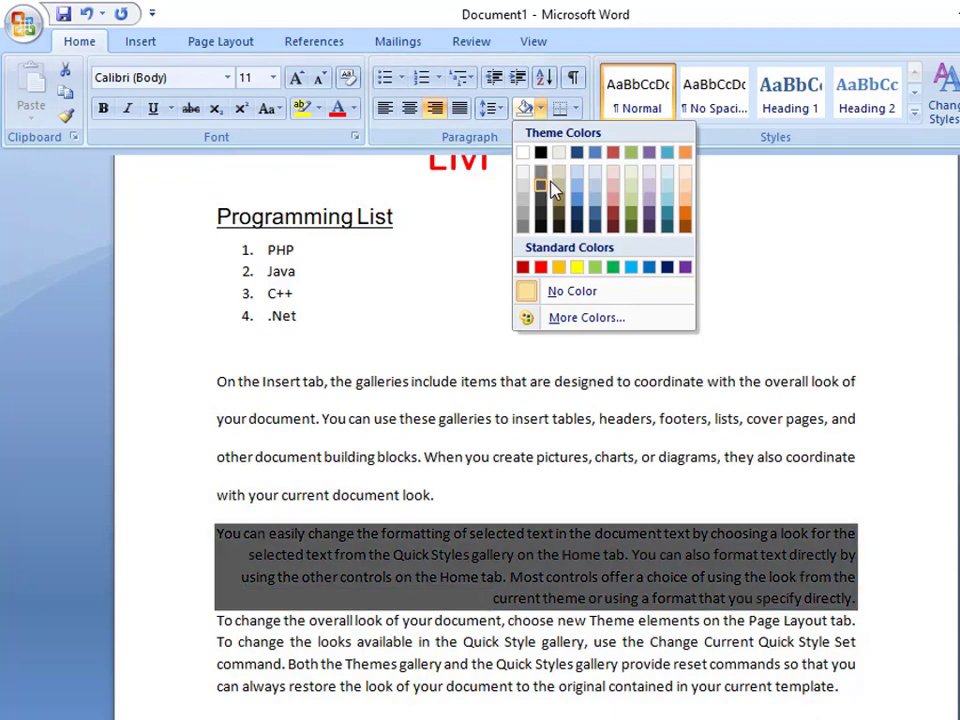
left_click(670, 270)
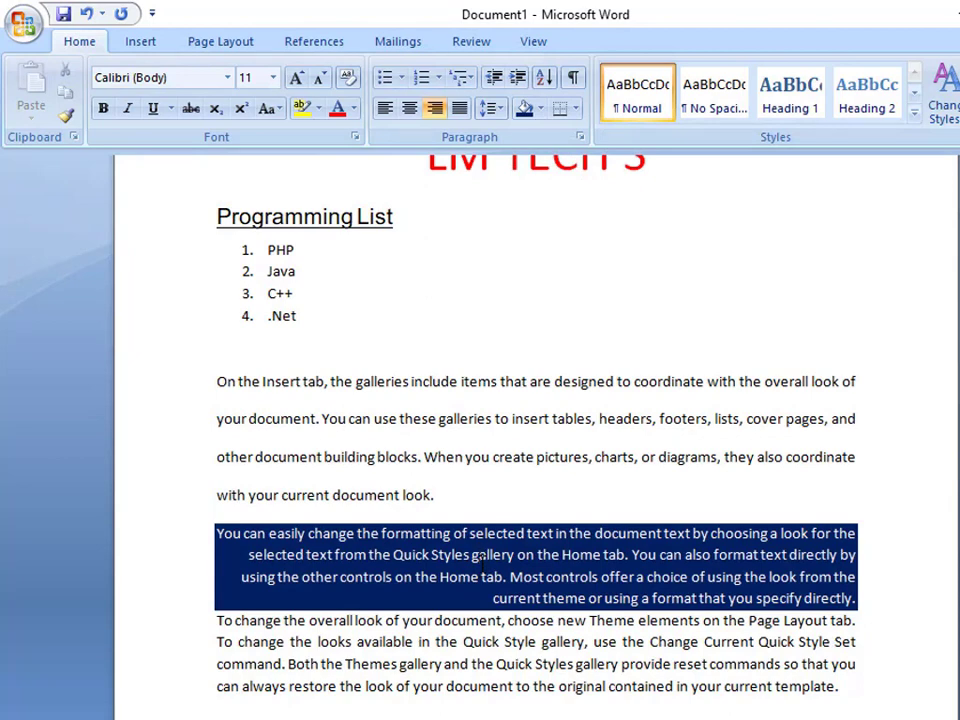
left_click(578, 108)
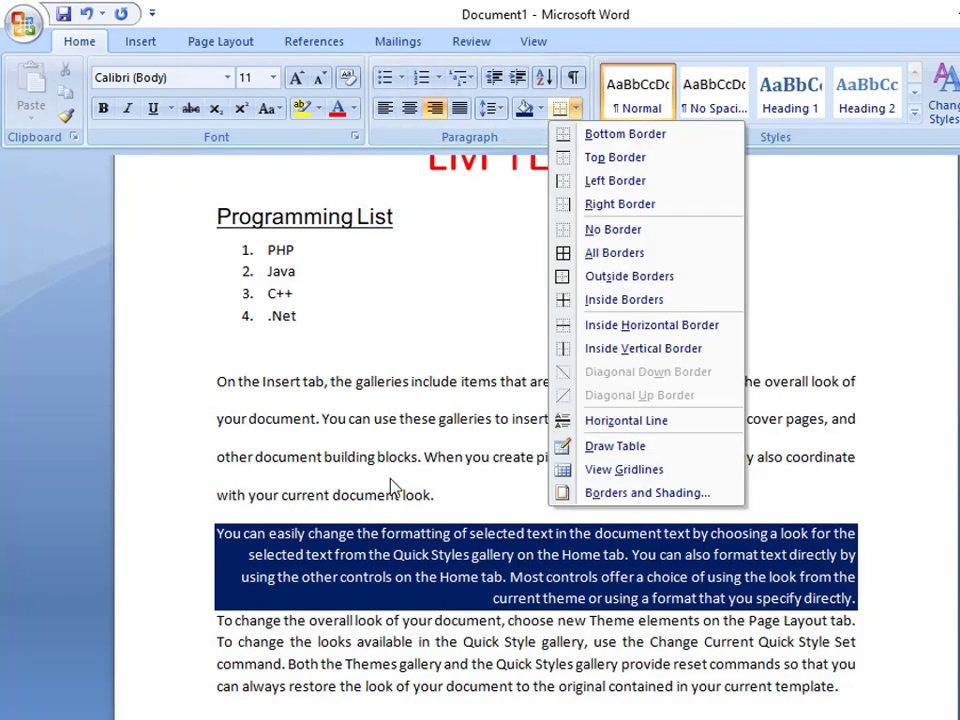
Add a left border to the first body paragraph
key("Escape")
scroll(795, 622, "down", 3)
scroll(519, 471, "up", 3)
left_click_drag(448, 500, 259, 398)
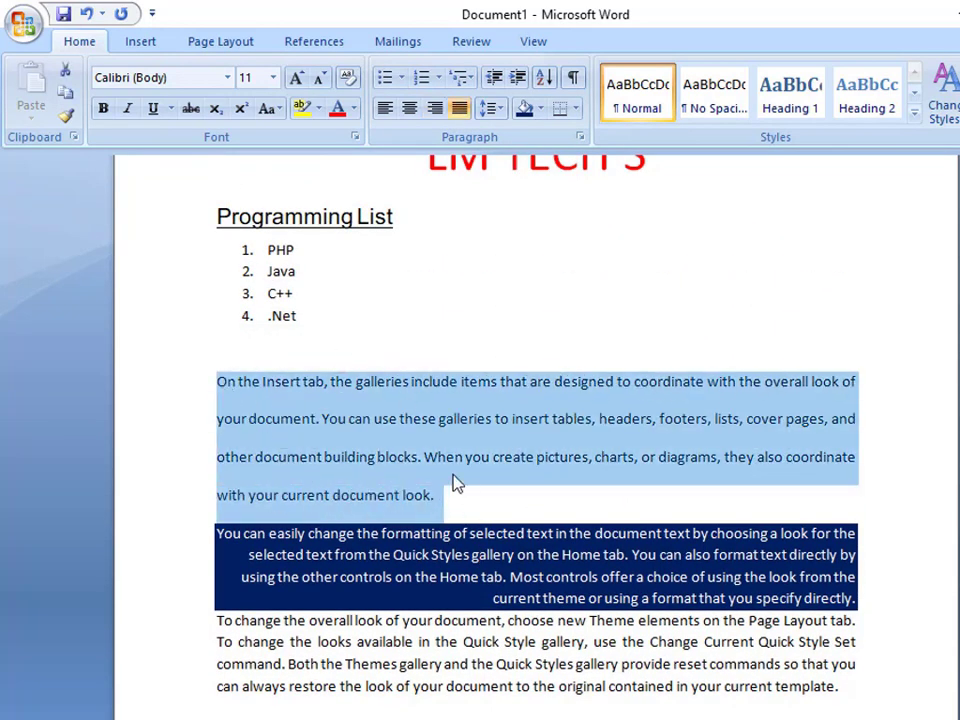
left_click_drag(440, 495, 129, 386)
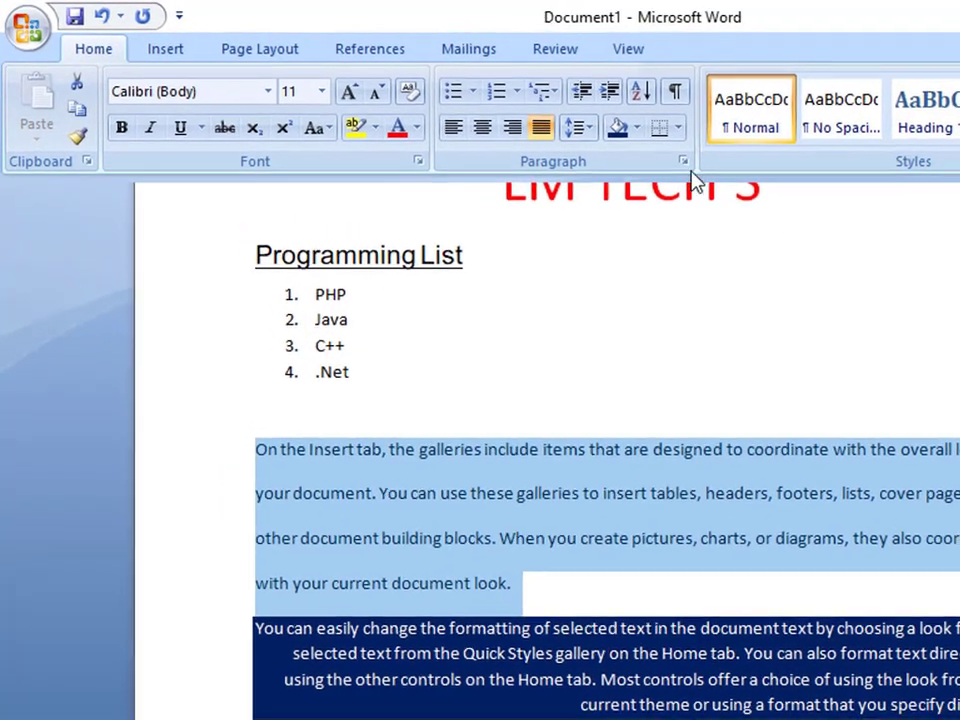
left_click(679, 127)
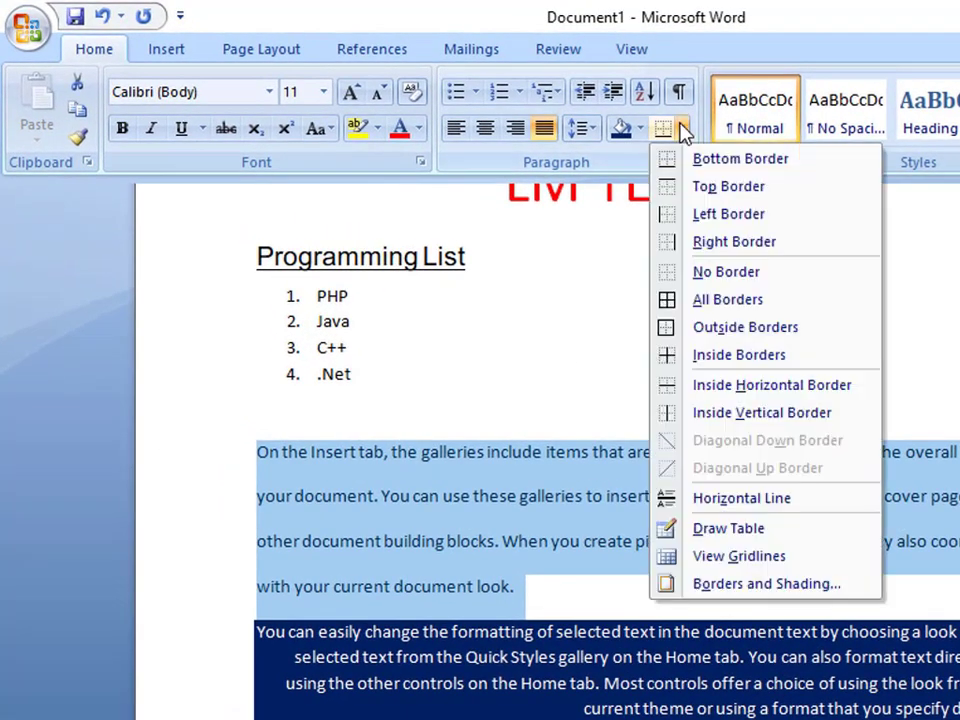
left_click(707, 214)
left_click(495, 540)
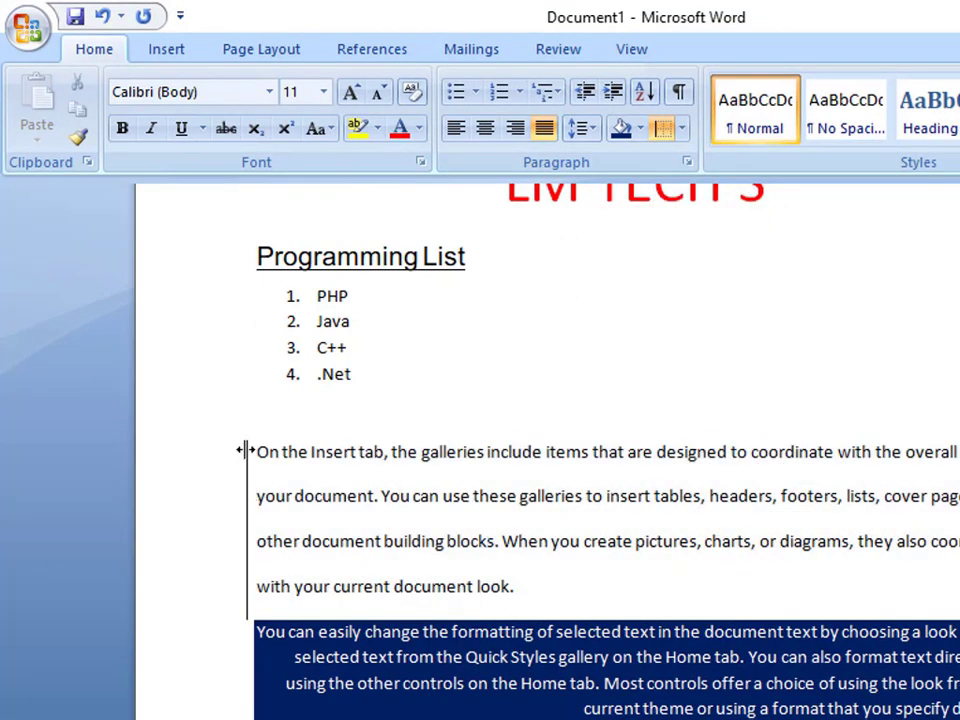
Replace it with All Borders, boxing the whole 'On the Insert tab' paragraph
left_click_drag(556, 597, 317, 465)
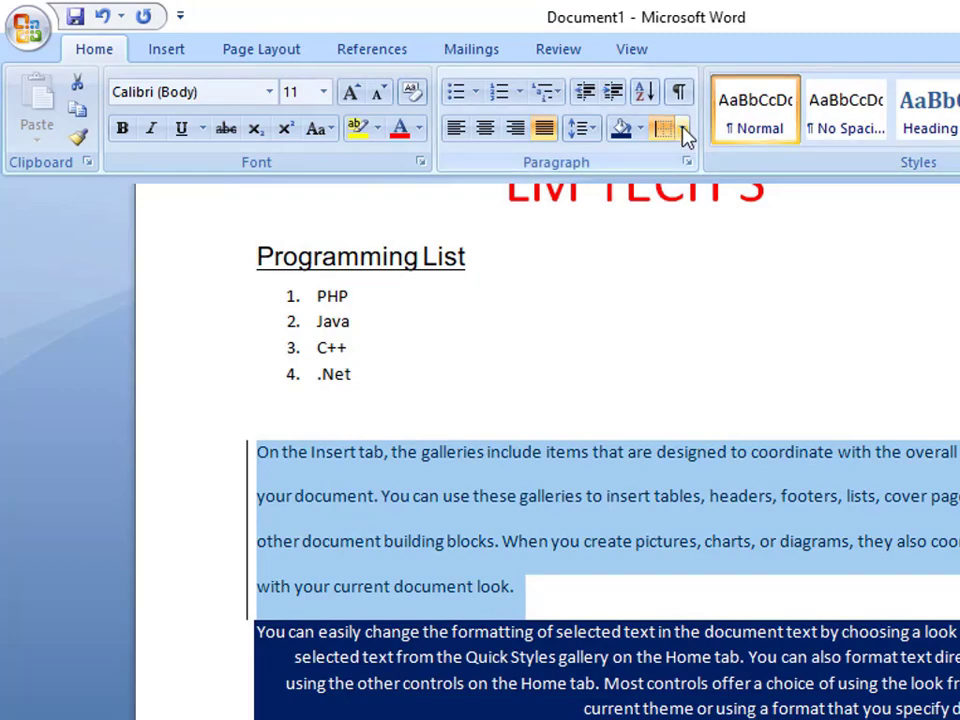
left_click(682, 129)
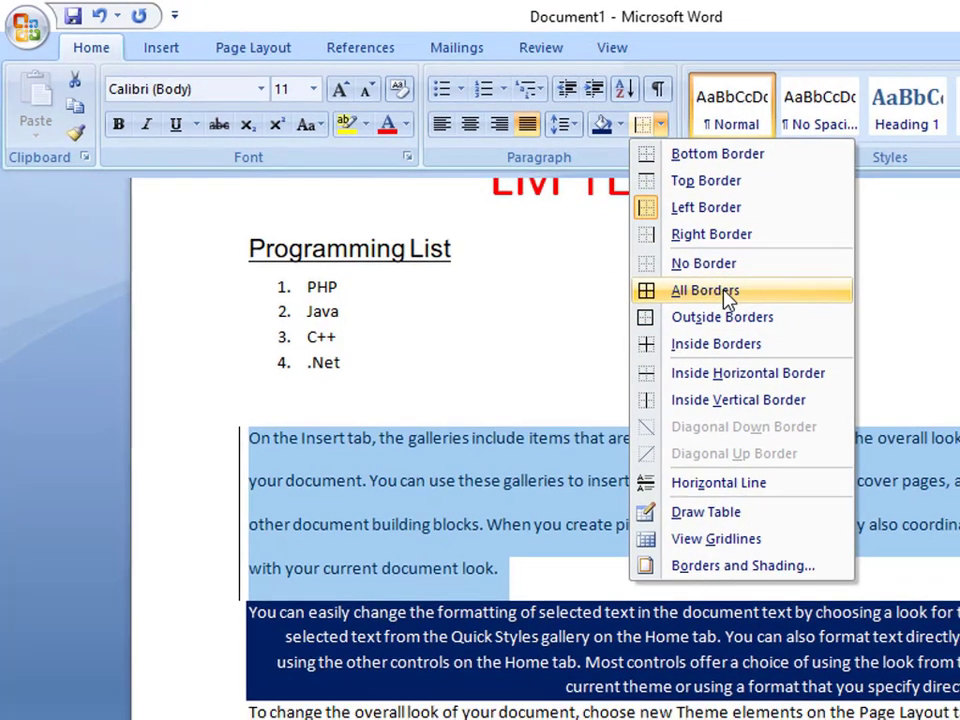
left_click(722, 300)
left_click(349, 518)
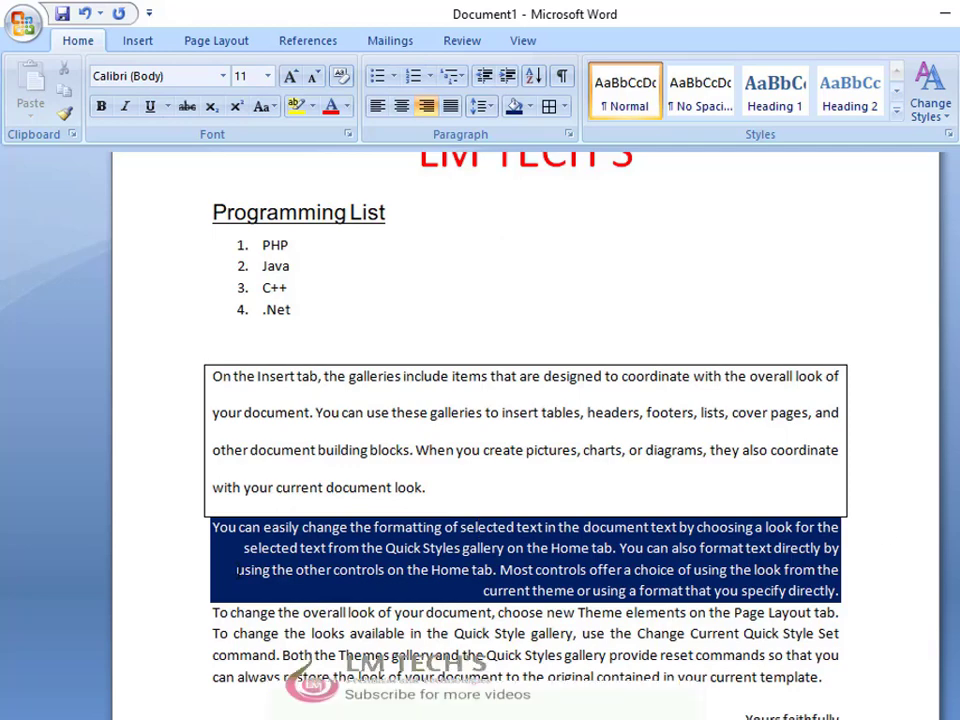
Apply All Borders to all three body paragraphs, forming a grid with separating lines
left_click(478, 527)
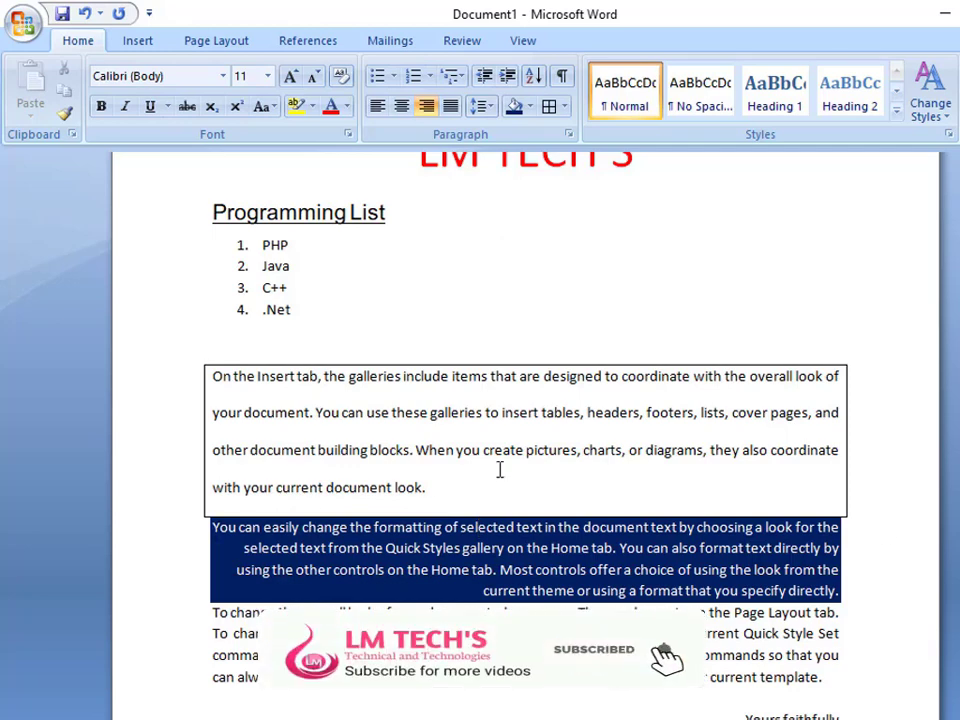
left_click(825, 680)
left_click_drag(831, 677, 191, 394)
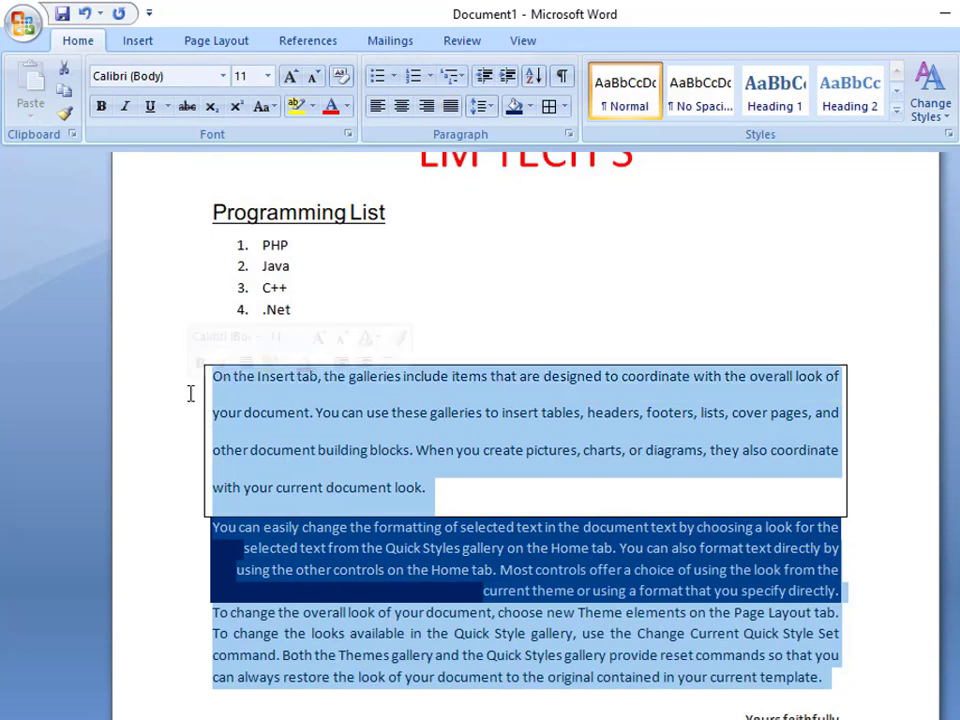
left_click(564, 106)
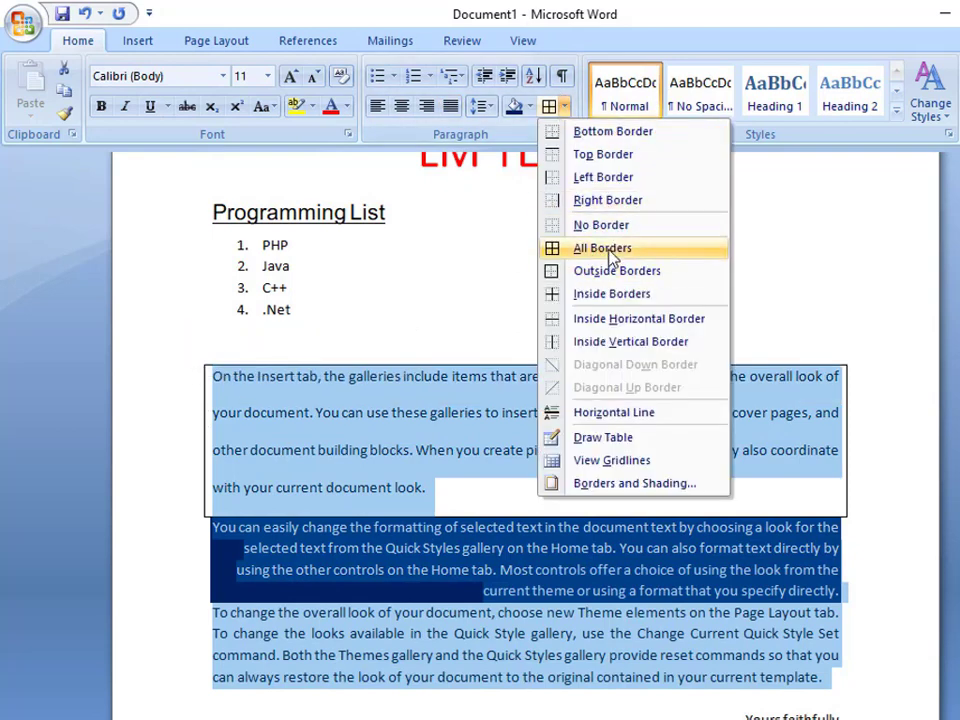
left_click(556, 250)
scroll(493, 480, "down", 3)
left_click(493, 490)
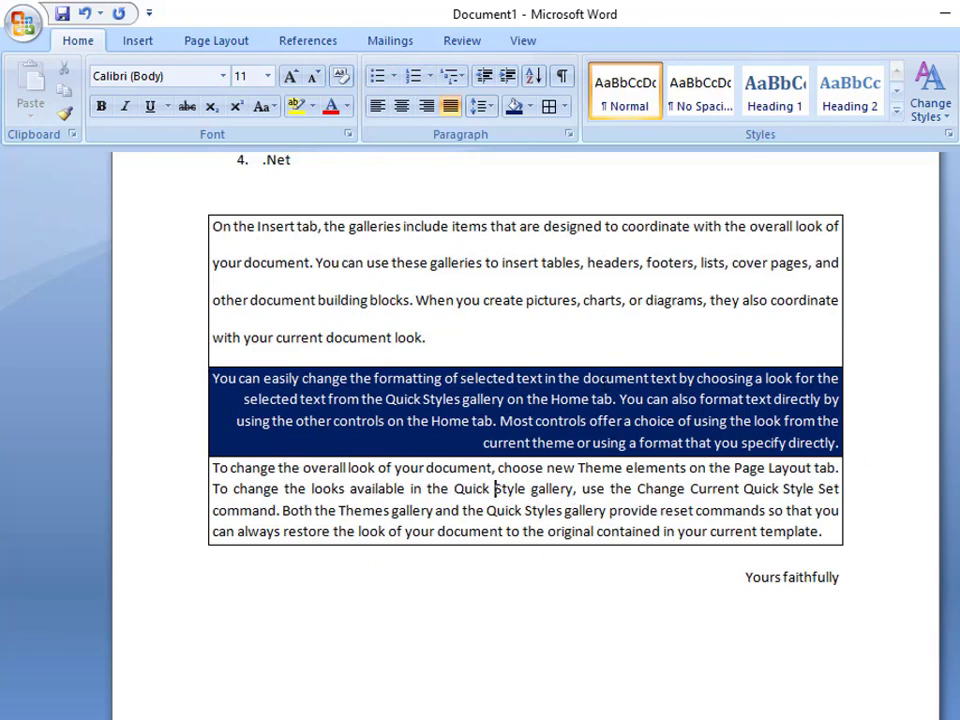
left_click_drag(855, 453, 210, 378)
Change the 'You can easily change' paragraph's shading from dark blue to White
left_click(529, 108)
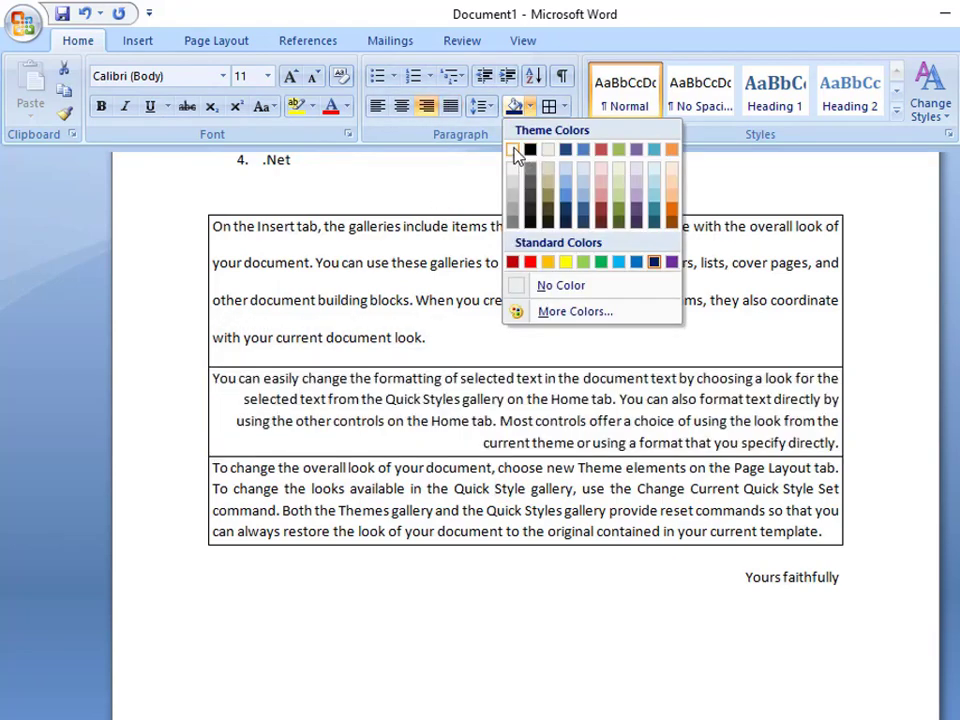
left_click(515, 152)
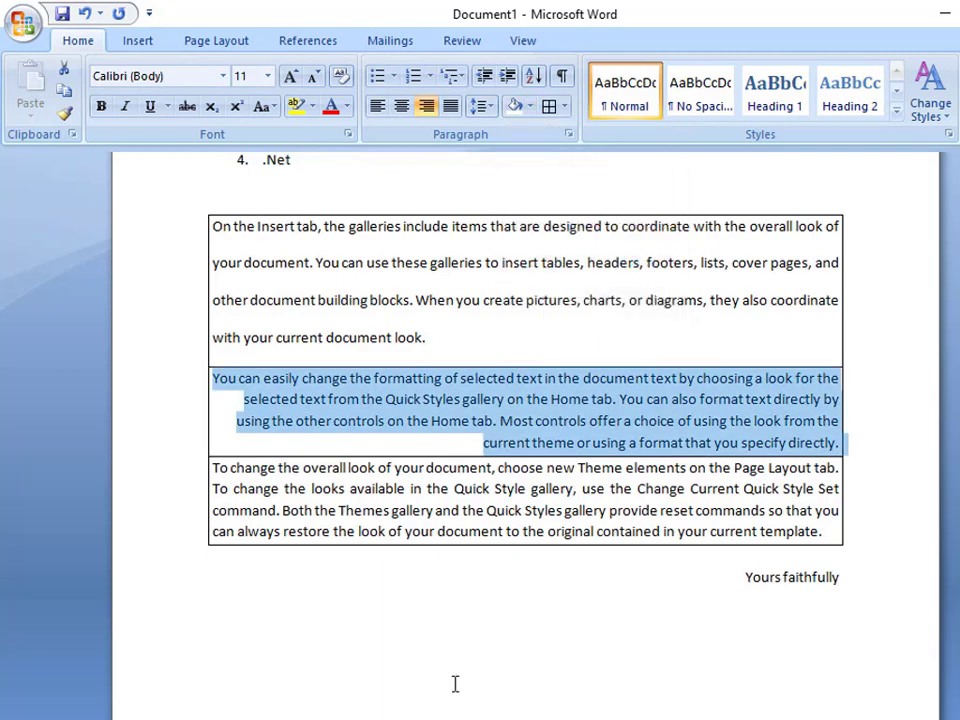
left_click(431, 343)
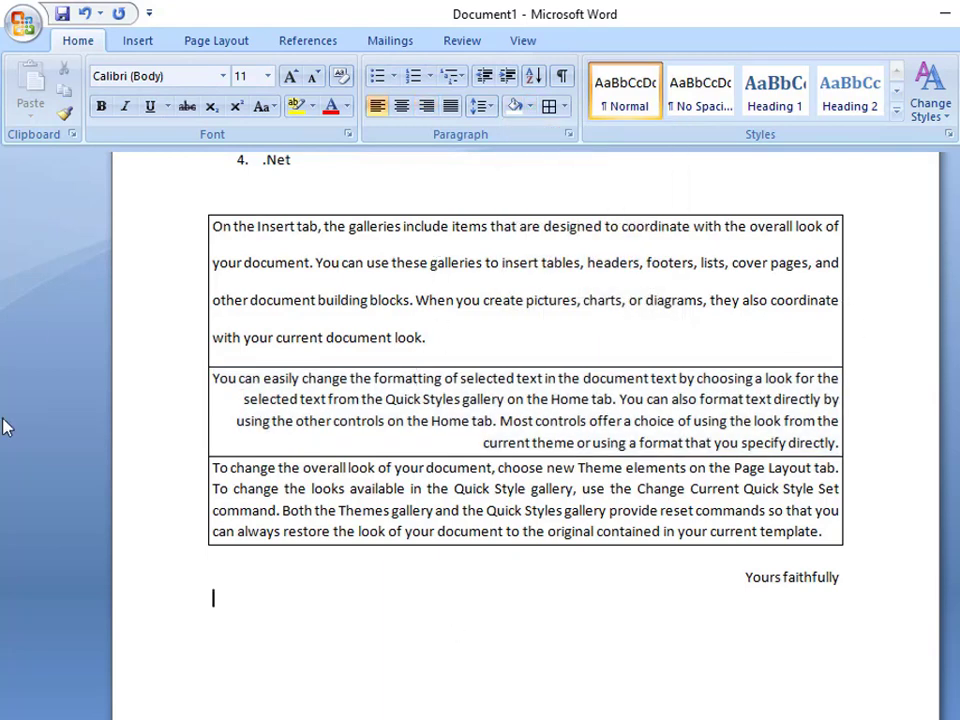
left_click(443, 378)
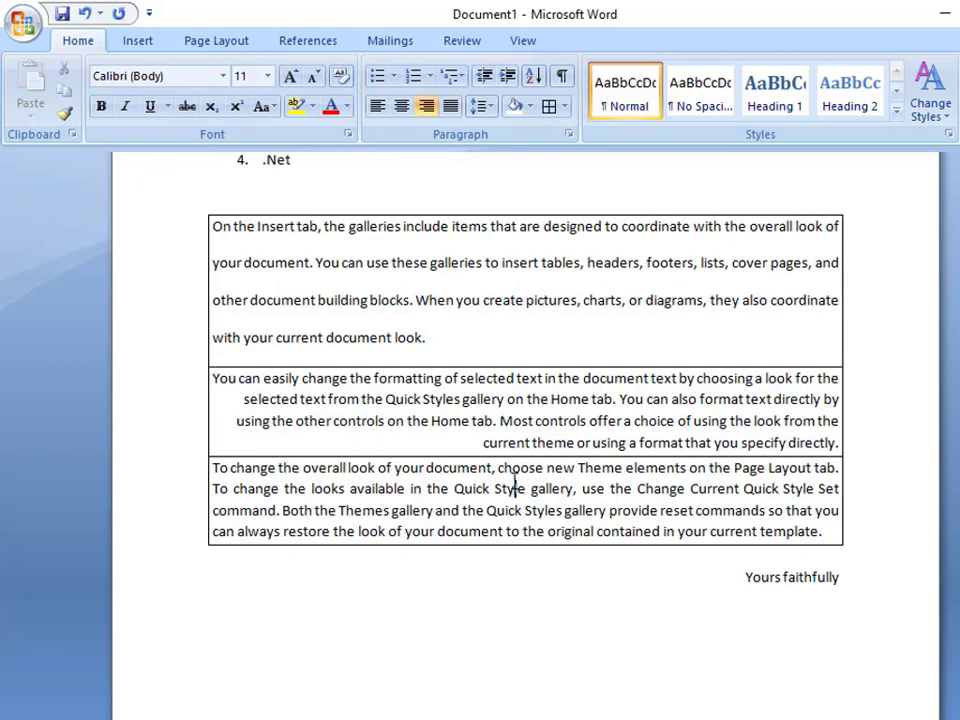